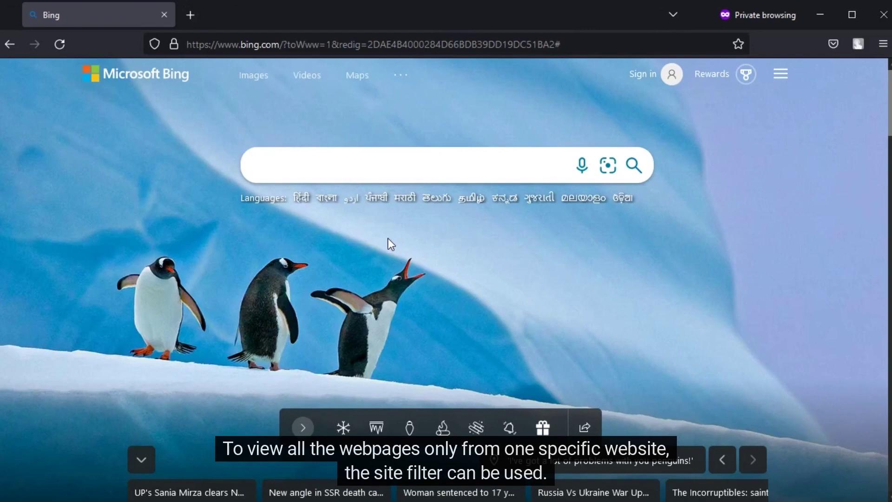
Search Bing for site:microsoft.com.
click(344, 165)
text(sit)
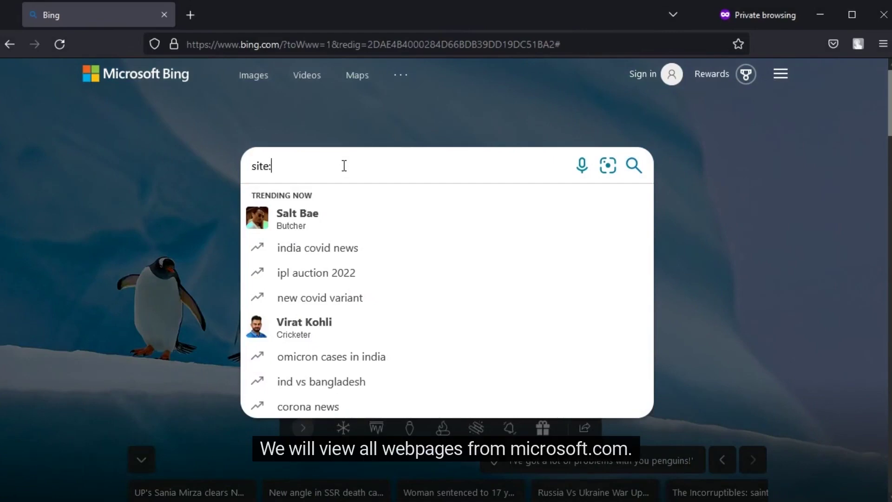
text(e:)
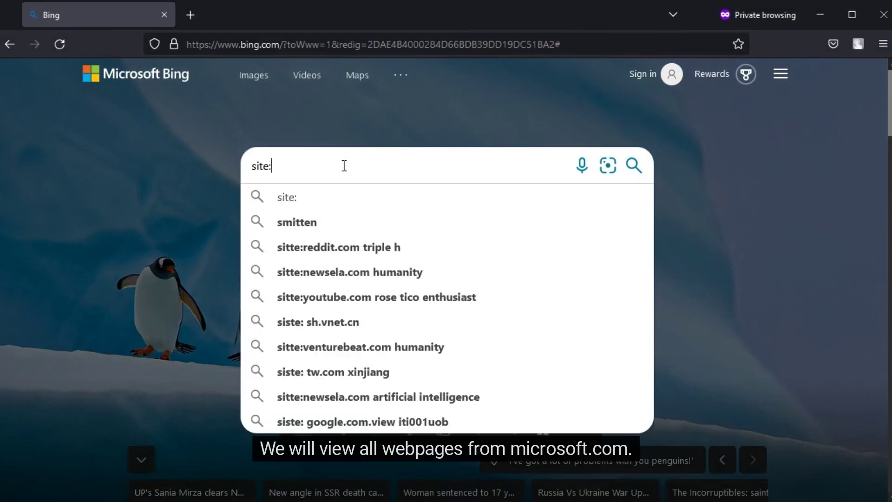
text(microsoft)
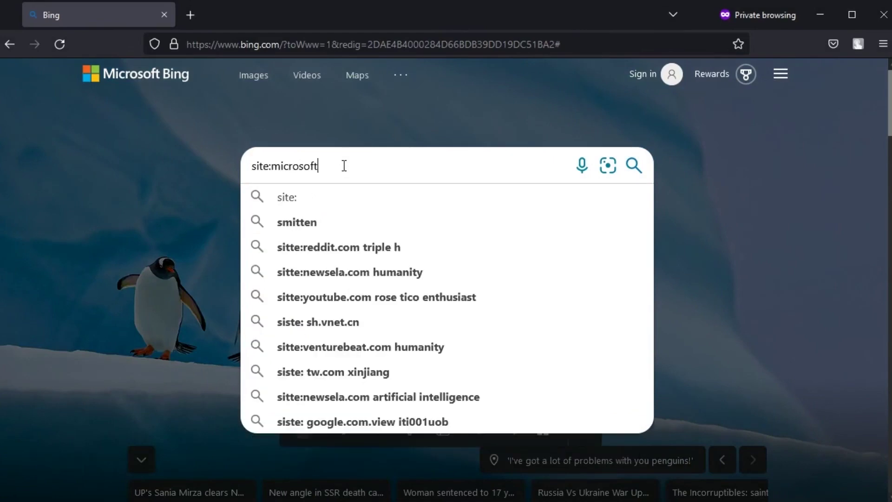
text(.com)
key(Return)
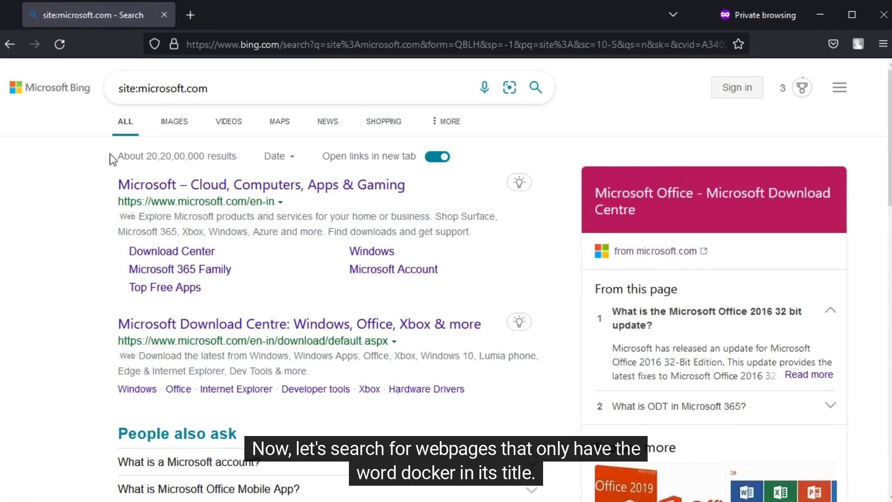
Add intitle:docker to the query and review the roughly 263 Microsoft docker pages.
click(239, 90)
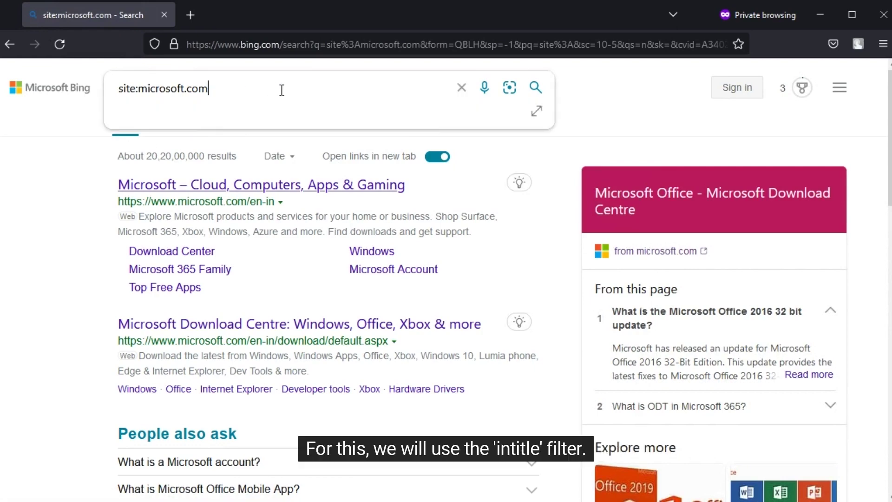
text(intit)
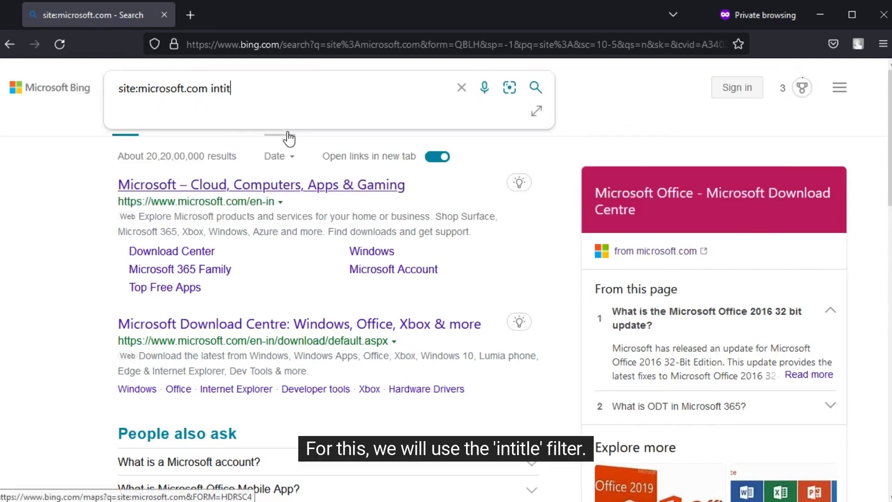
text(le:)
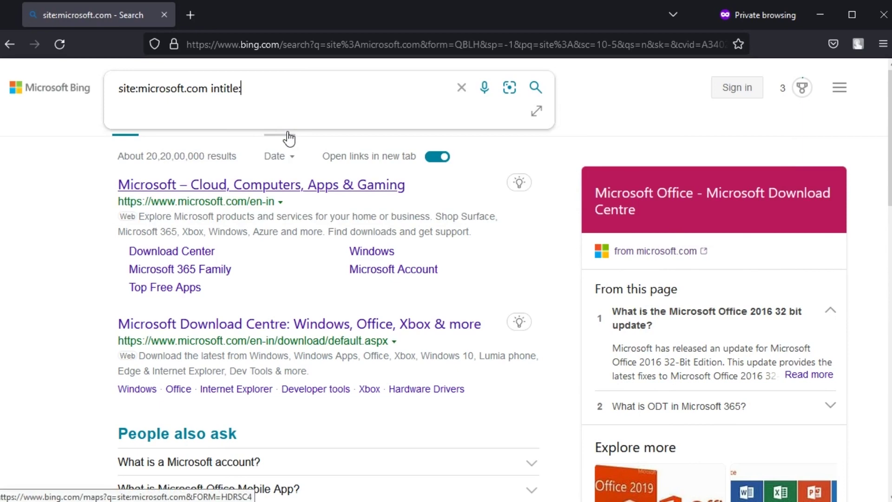
text(docker)
key(Return)
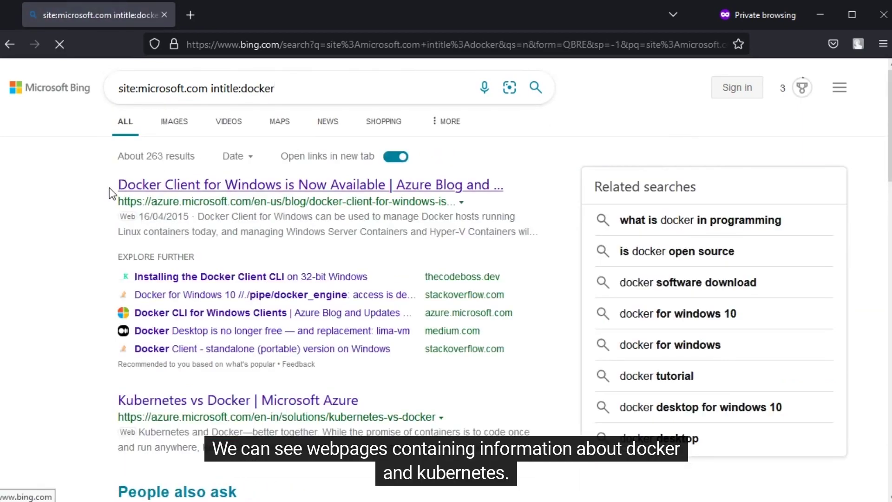
scroll(110, 191, down, 3)
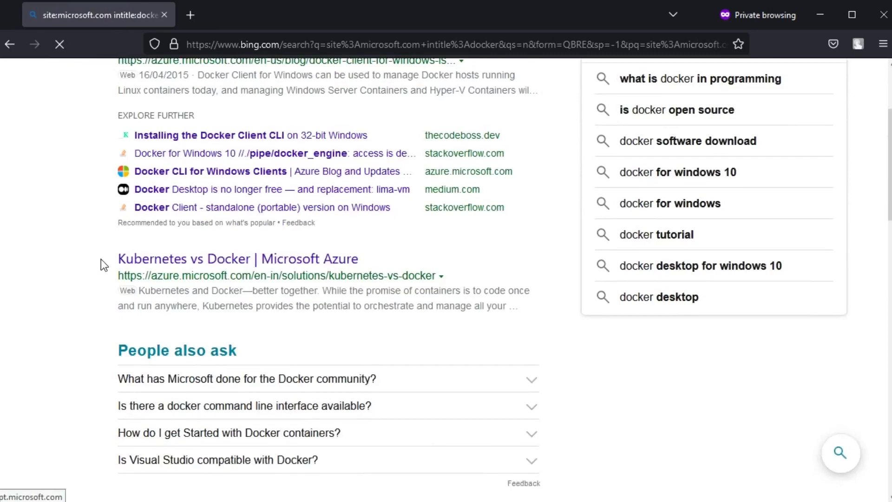
scroll(101, 261, down, 8)
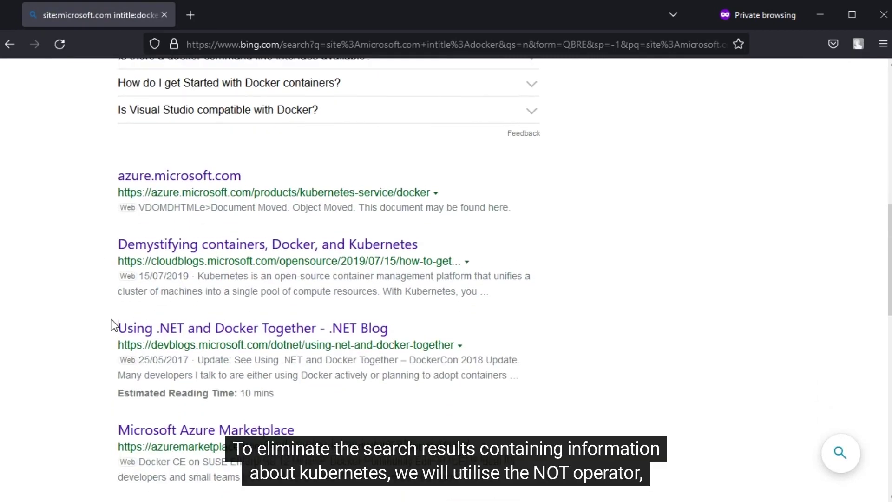
scroll(111, 320, up, 11)
Append -intitle:kubernetes to the docker query and review the roughly 235 remaining results.
click(296, 88)
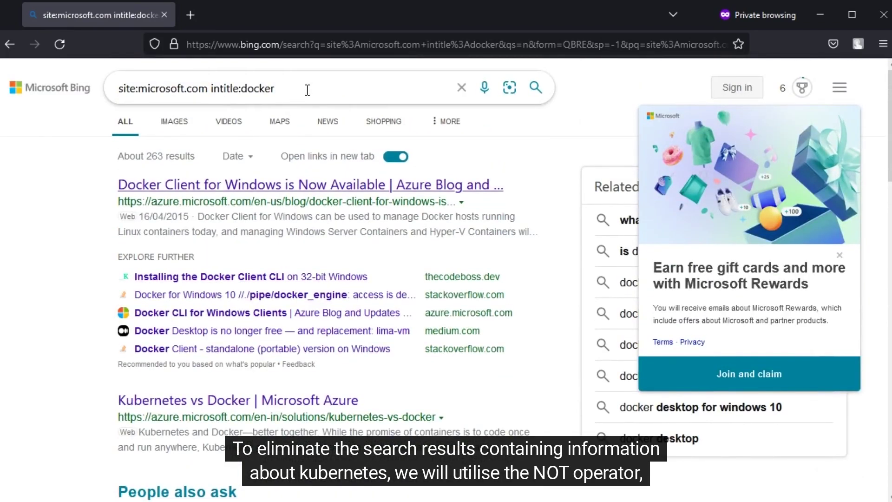
click(304, 81)
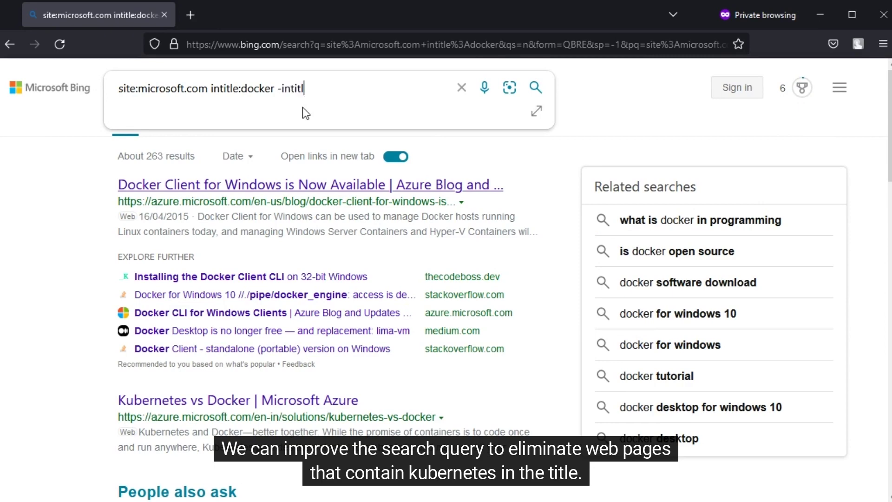
text(kuberneete)
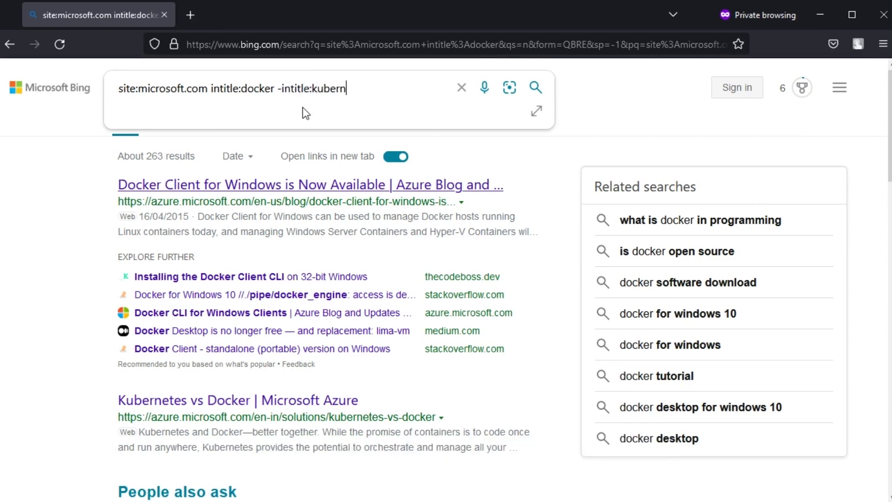
key(BackSpace)
key(BackSpace)
key(BackSpace)
text(tes)
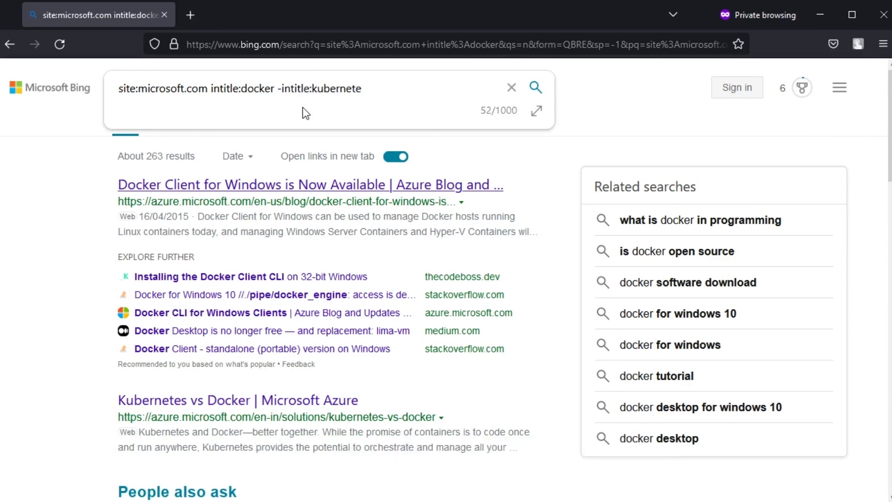
key(Return)
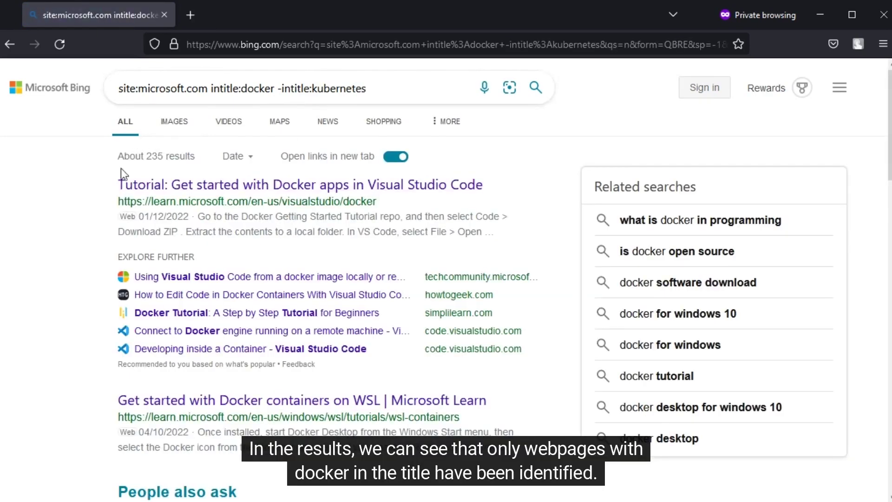
scroll(108, 188, down, 3)
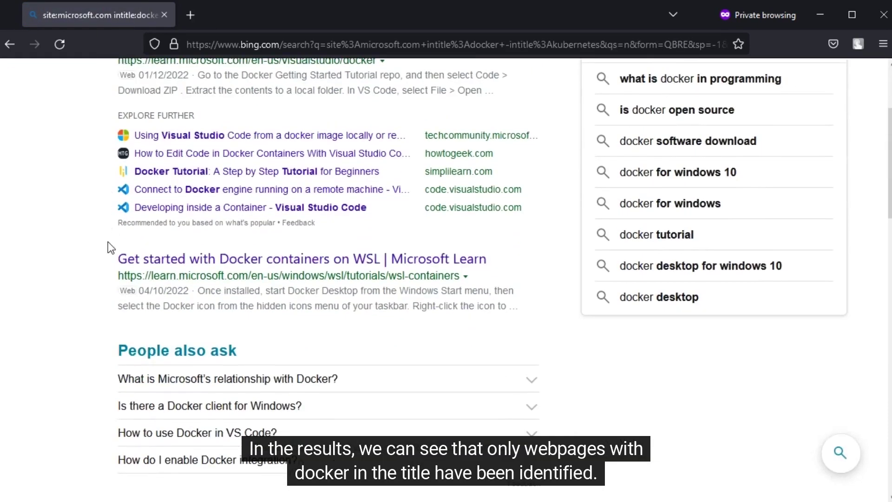
scroll(108, 242, down, 5)
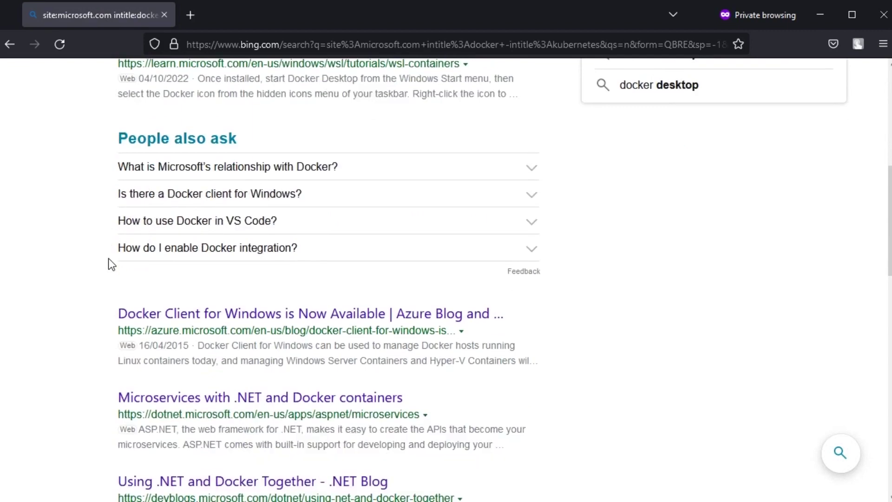
scroll(108, 260, down, 3)
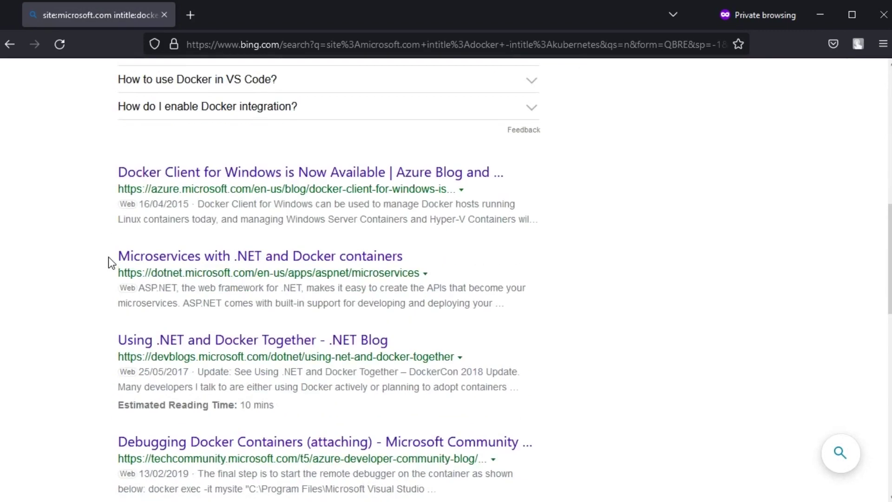
scroll(108, 257, up, 10)
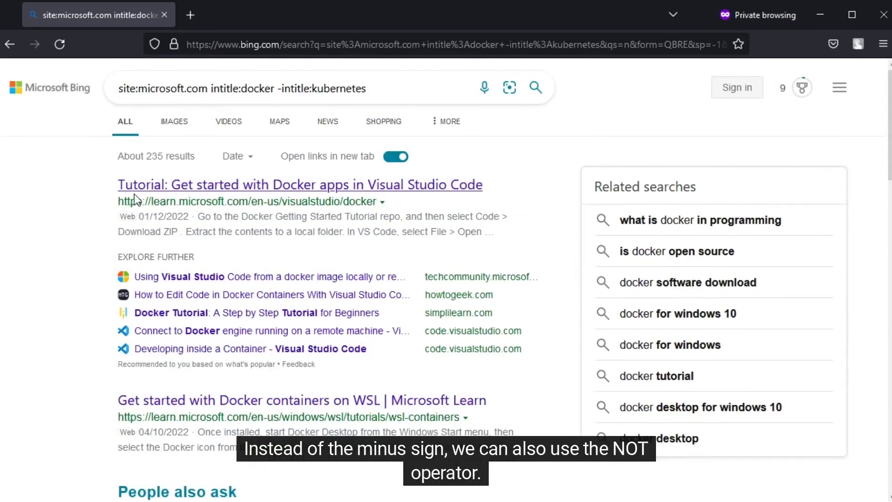
Rewrite the exclusion as (NOT intitle:kubernetes), giving about 232 results.
click(281, 89)
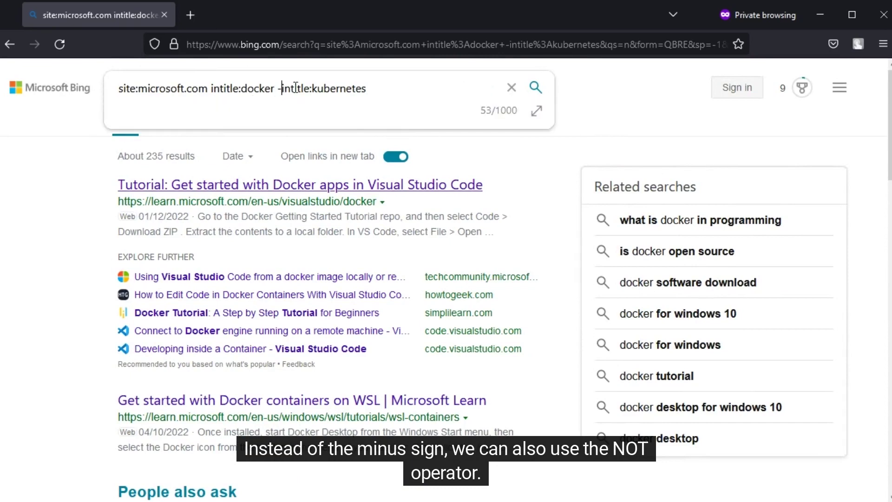
key(BackSpace)
text(NOT)
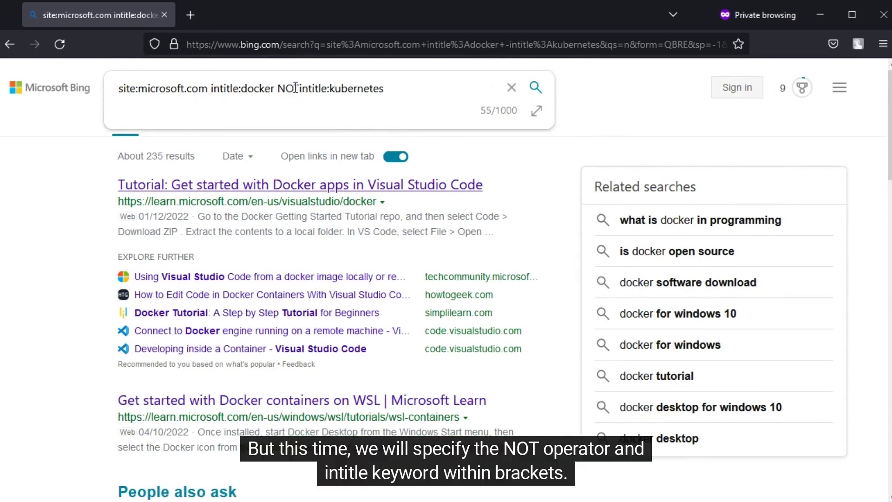
double_click(277, 88)
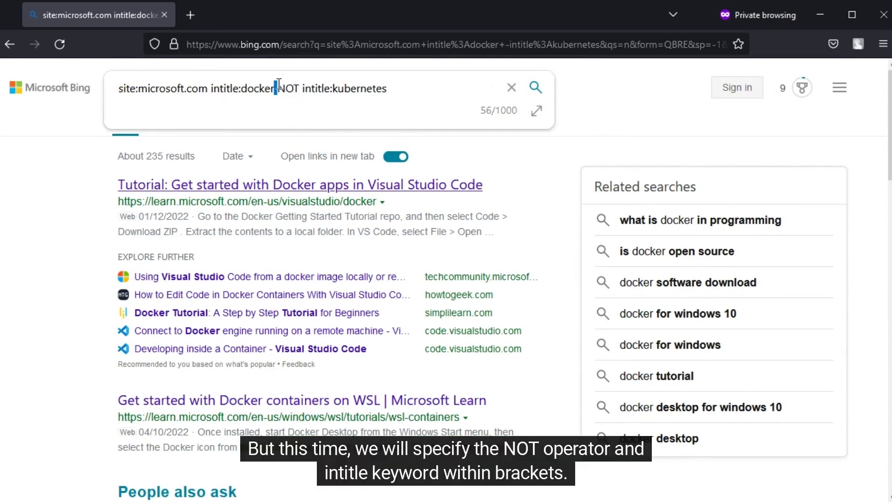
text(()
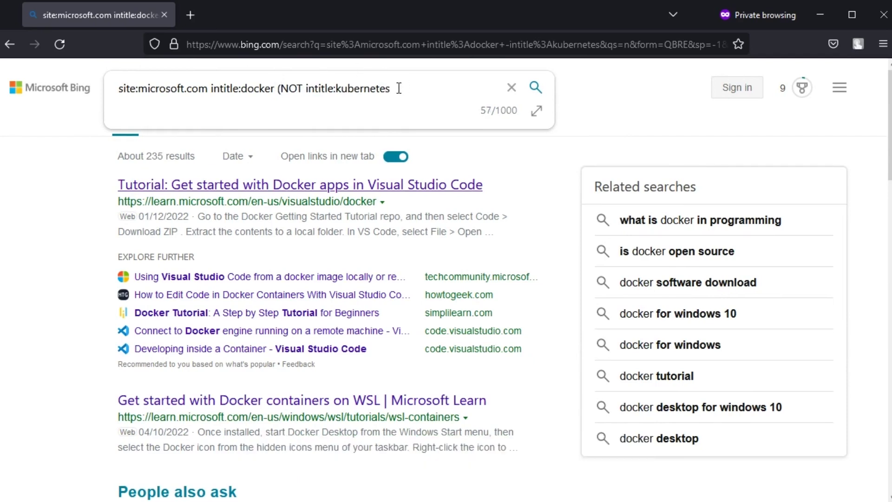
text())
key(Return)
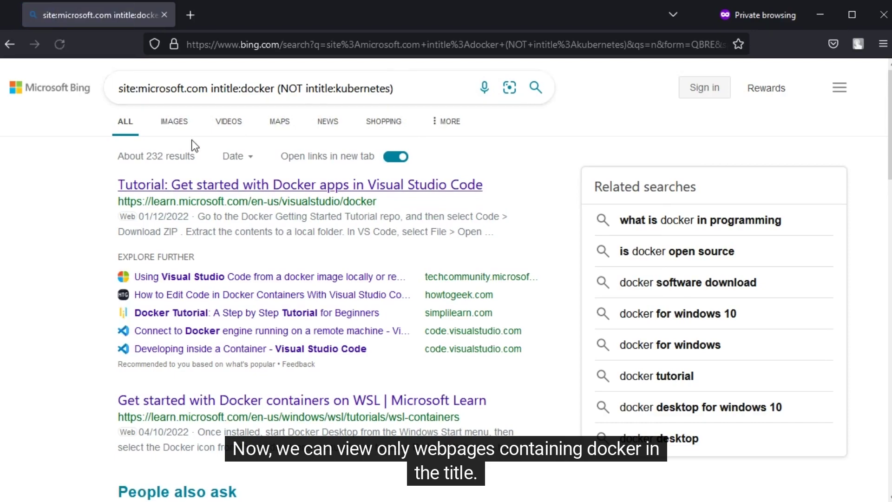
scroll(117, 205, down, 9)
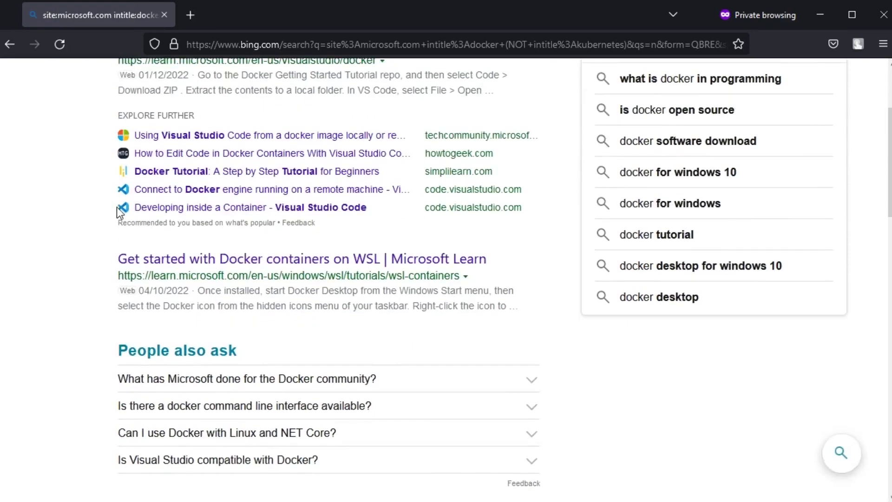
scroll(117, 207, down, 3)
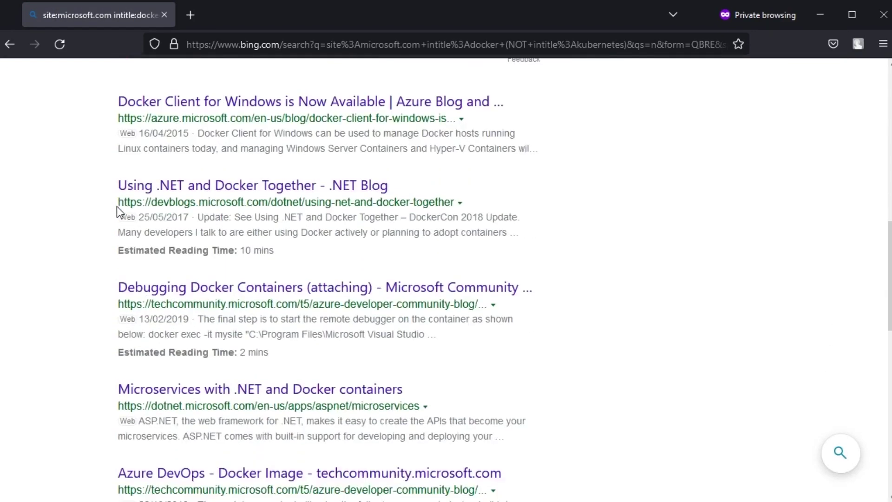
scroll(140, 214, up, 12)
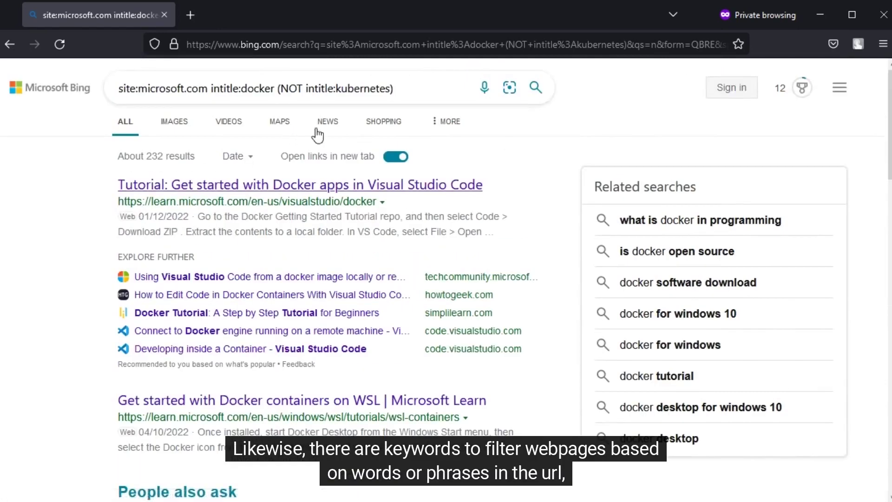
click(400, 89)
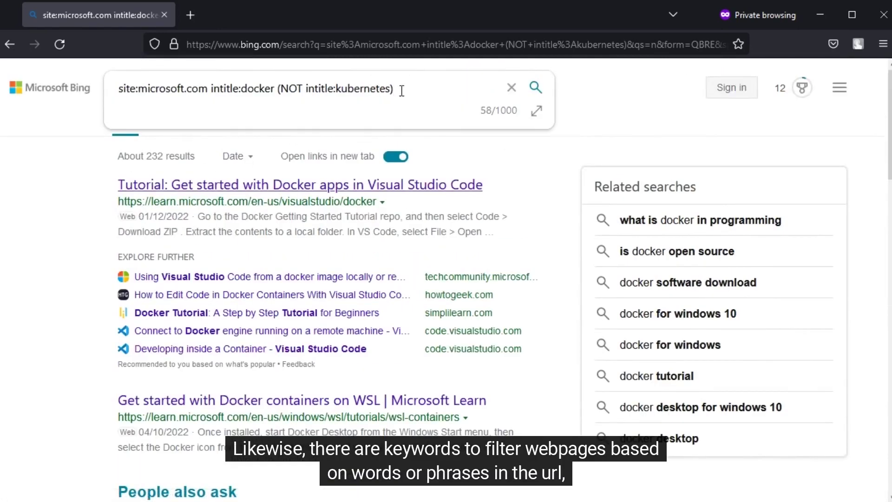
Delete the intitle filters, try the inurl: and inbody: operators, leaving site:microsoft.com.
key(BackSpace)
key(BackSpace)
key(BackSpace)
key(BackSpace)
key(BackSpace)
key(BackSpace)
key(BackSpace)
key(BackSpace)
key(BackSpace)
key(BackSpace)
key(BackSpace)
key(BackSpace)
key(BackSpace)
key(BackSpace)
key(BackSpace)
key(BackSpace)
key(BackSpace)
key(BackSpace)
key(BackSpace)
key(BackSpace)
key(BackSpace)
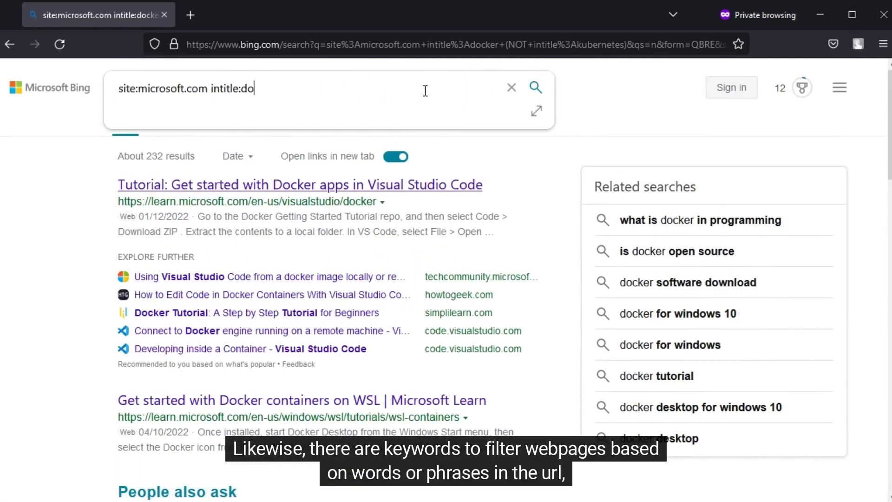
key(BackSpace)
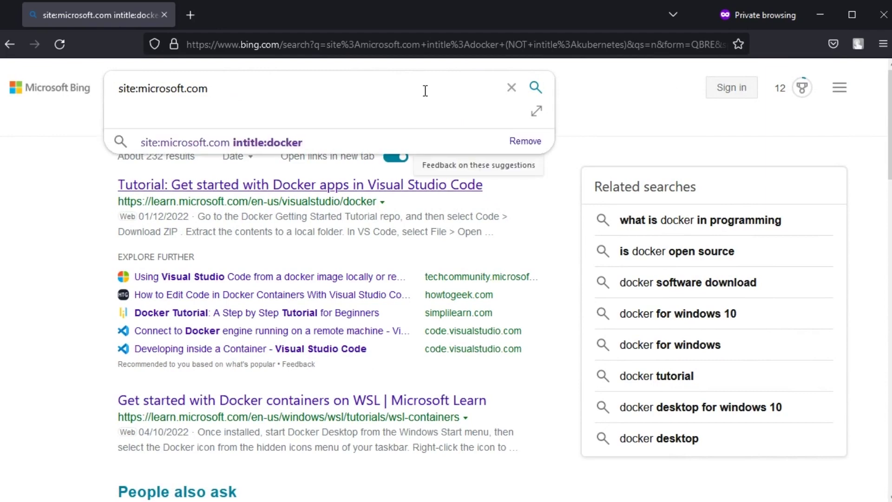
text(inurl:)
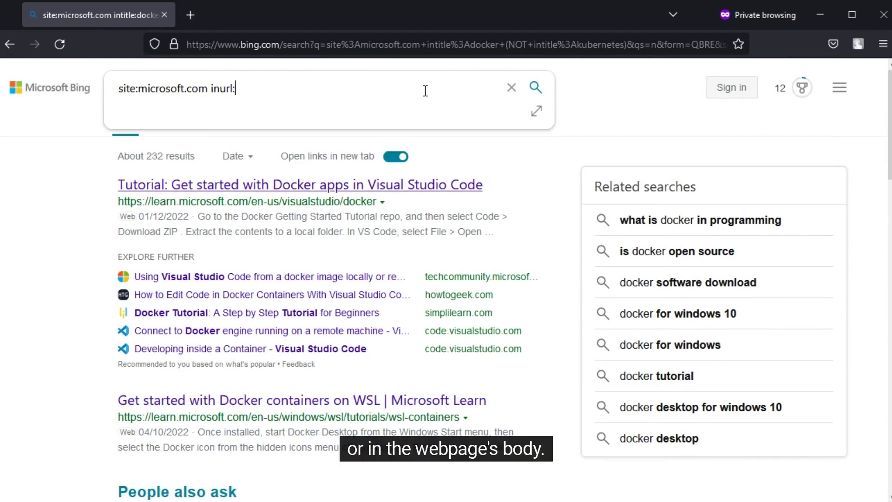
key(BackSpace)
key(BackSpace)
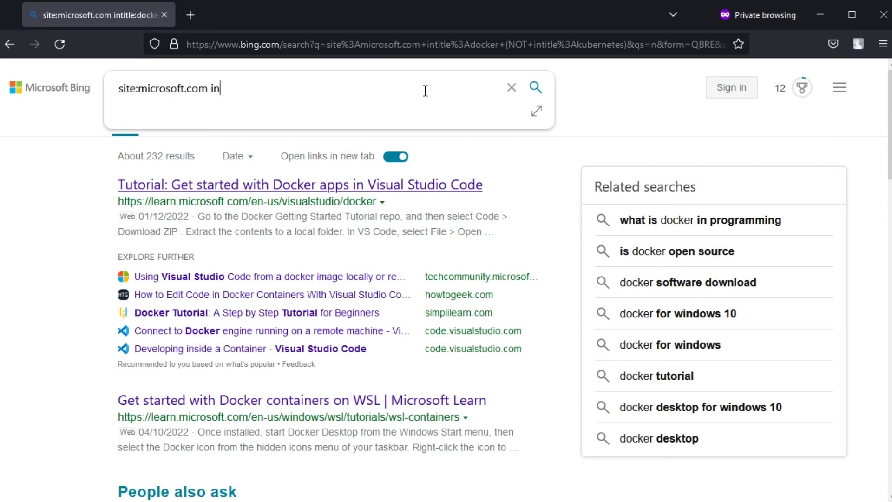
text(body)
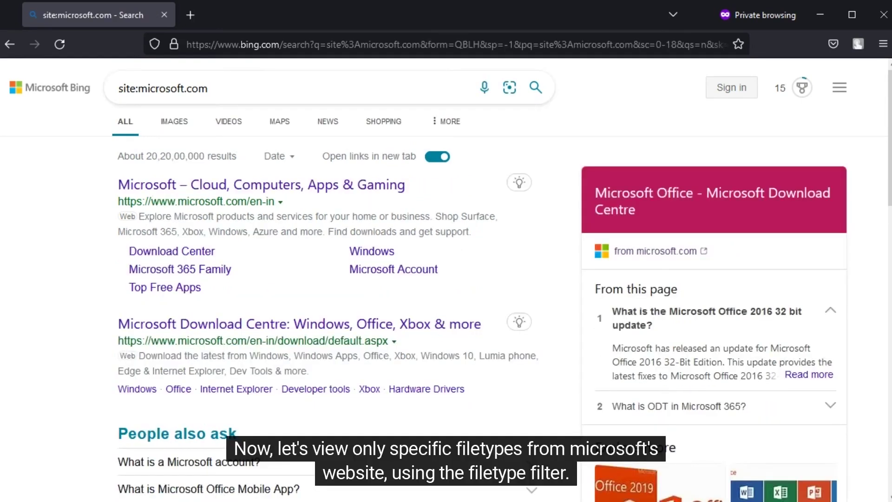
Search site:microsoft.com filetype:doc for Word documents, about 16 results.
click(225, 88)
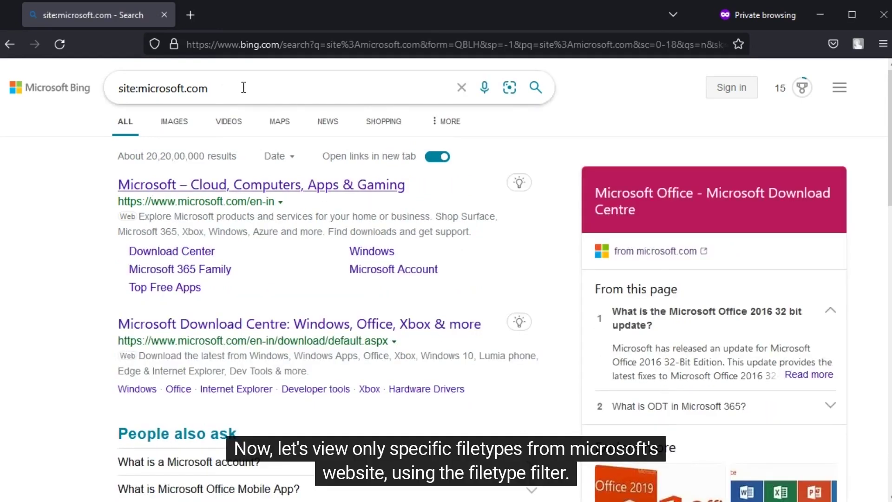
text(fi)
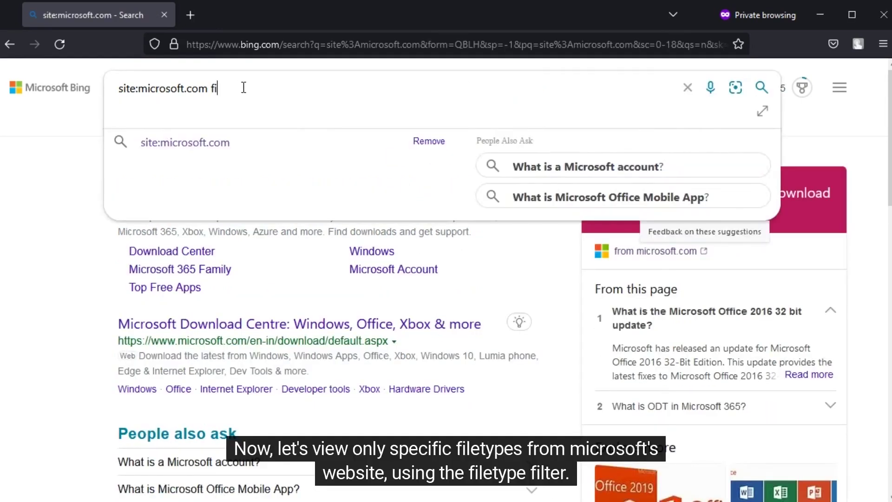
text(letype:doc)
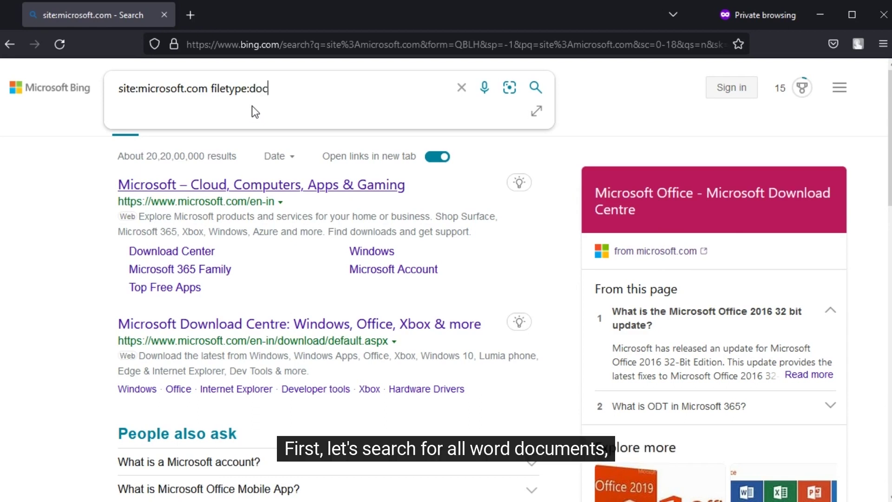
key(Return)
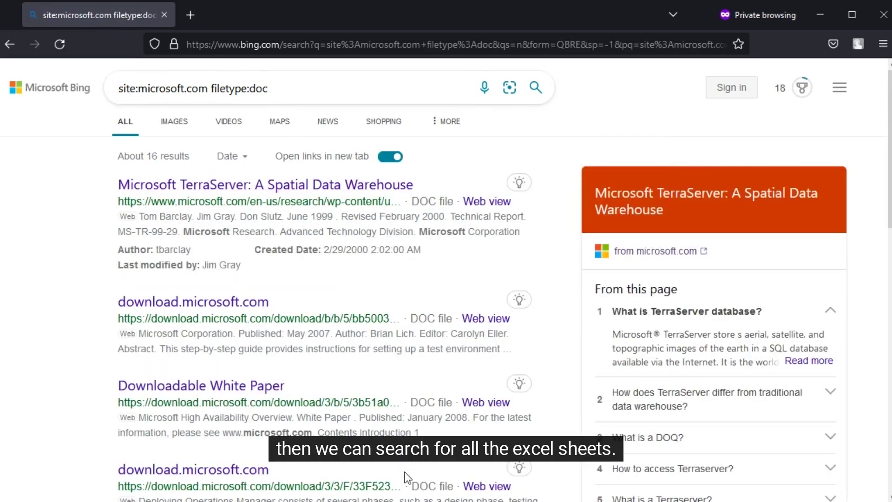
Change the file type to xls, returning about 167 spreadsheet results.
click(289, 88)
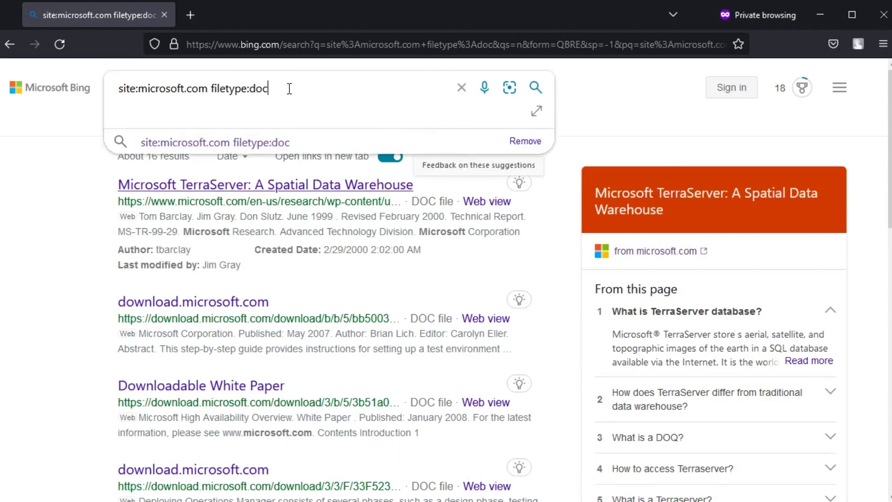
key(BackSpace)
key(BackSpace)
key(BackSpace)
text(xls)
key(Return)
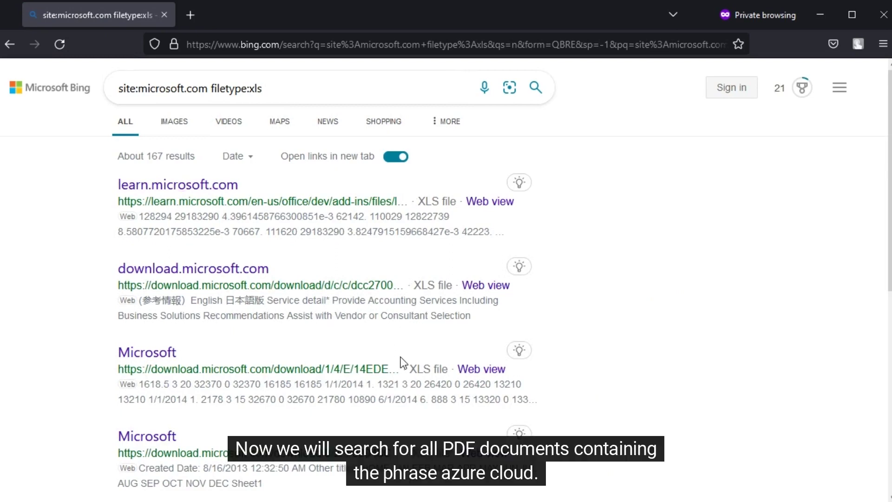
Search site:microsoft.com filetype:pdf for azure cloud.
click(302, 96)
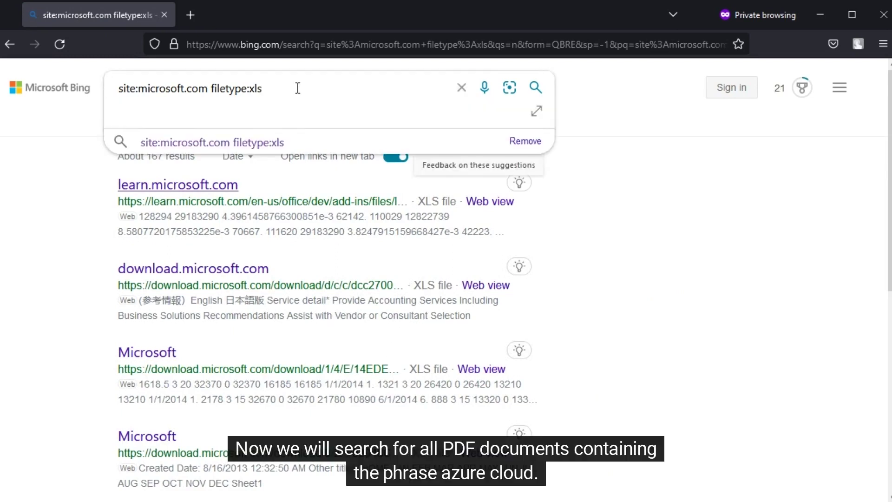
text(pdf)
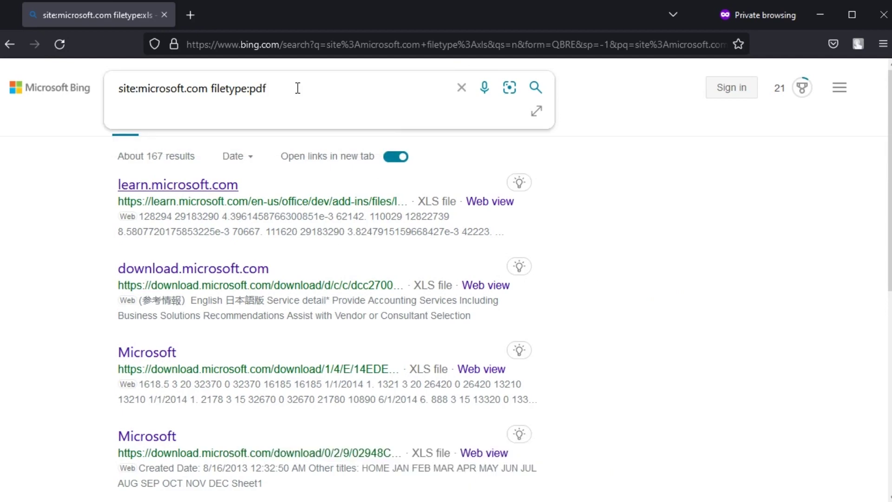
text( azure cloud)
key(Return)
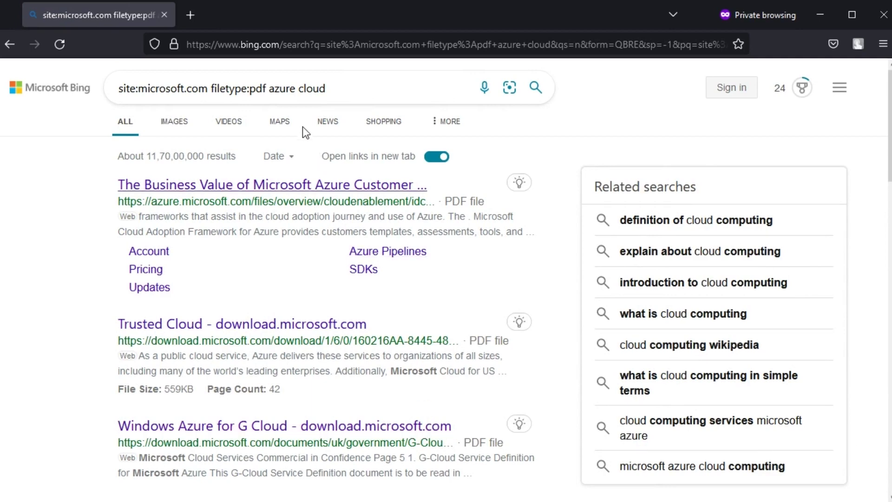
Wrap azure cloud in quotes for an exact-phrase match, about 29,40,000 results.
click(328, 89)
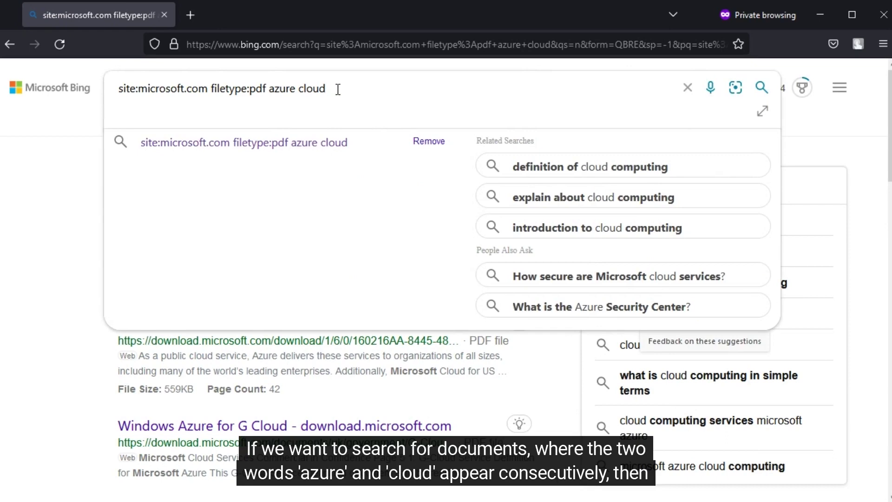
text(")
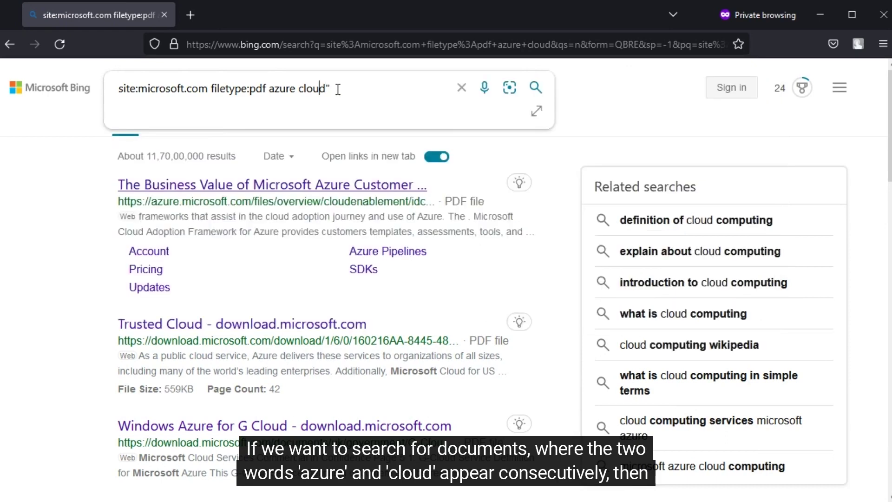
key(Left)
key(Left)
key(Left)
key(Left)
key(Left)
key(Left)
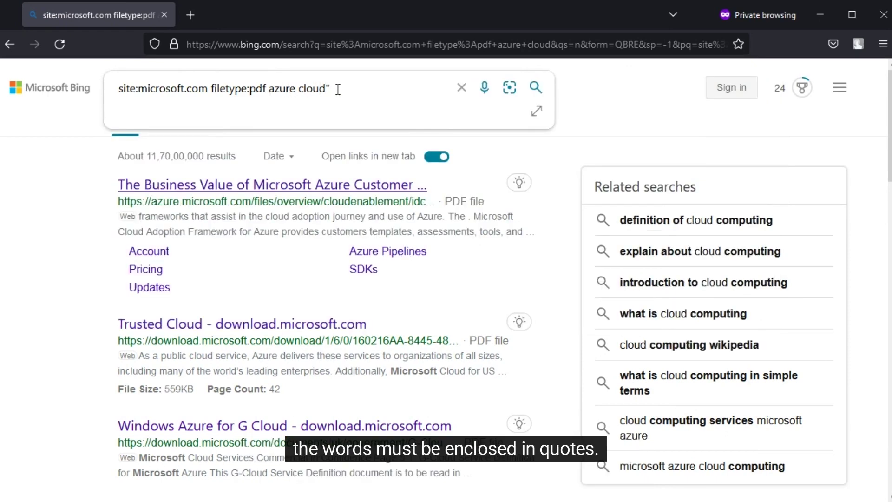
text("")
key(BackSpace)
key(Return)
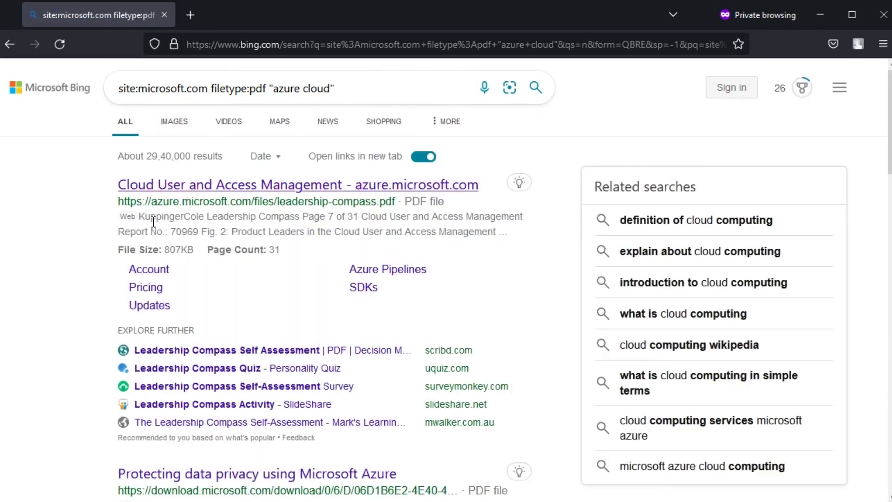
scroll(108, 243, down, 3)
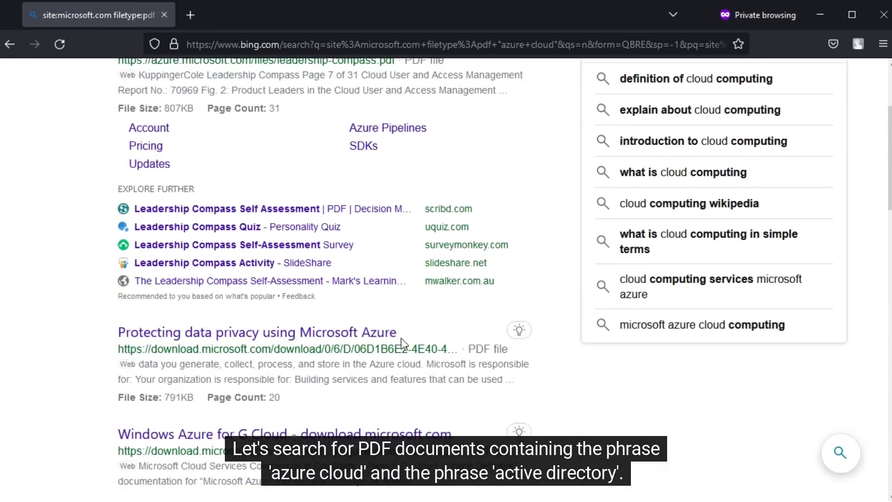
scroll(401, 325, up, 3)
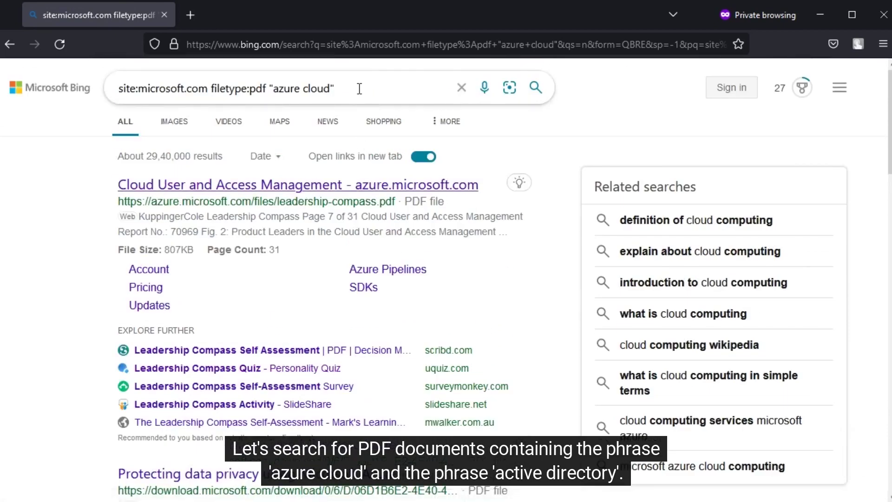
click(359, 88)
Add AND "active directory" to require both phrases in the PDF results.
text(AND)
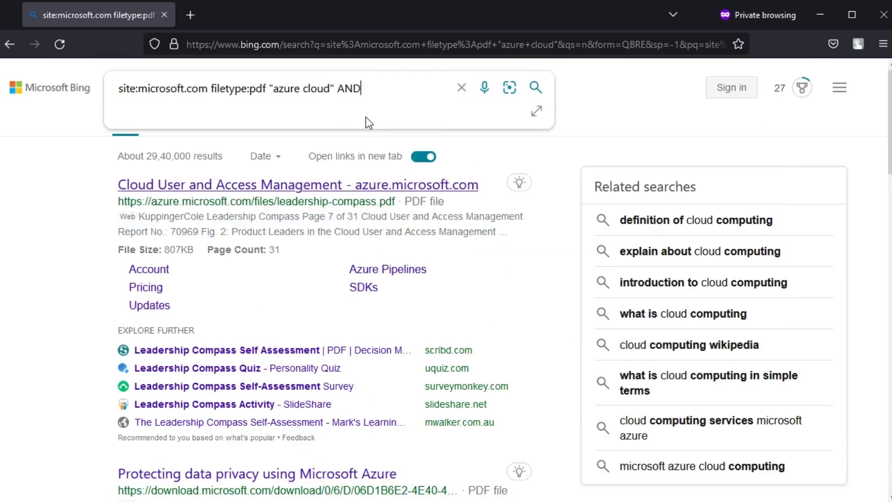
text( ""active dire)
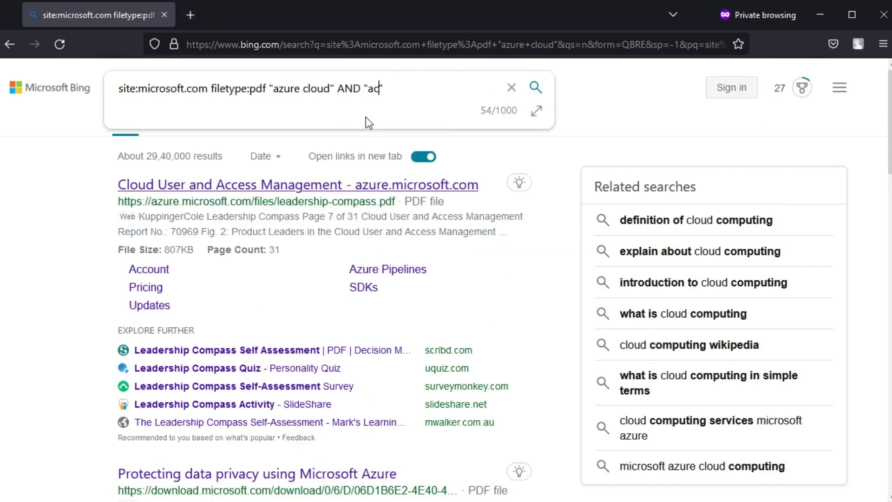
text(ctory)
key(Return)
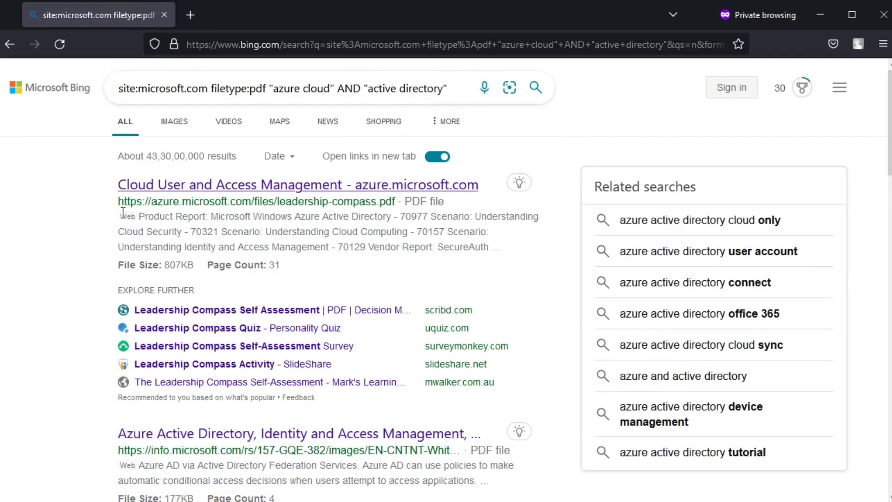
scroll(74, 317, down, 2)
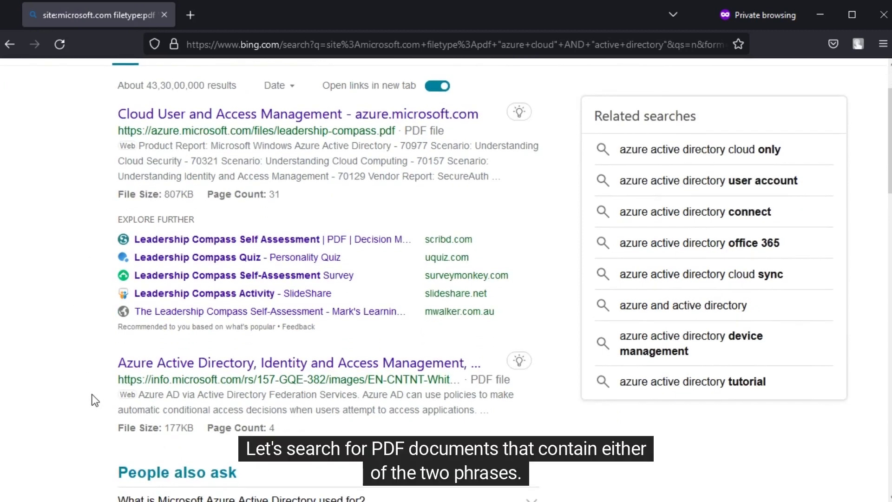
scroll(93, 372, up, 2)
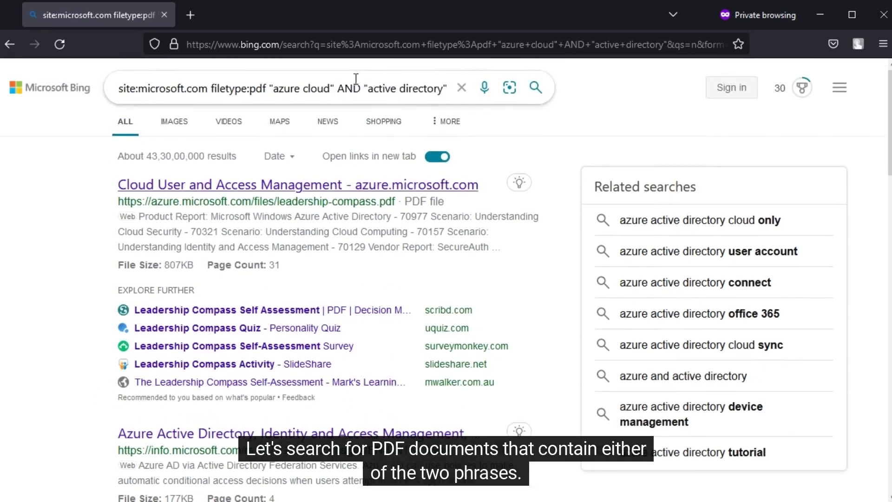
Replace AND with OR so pages matching either phrase are returned.
click(360, 89)
key(BackSpace)
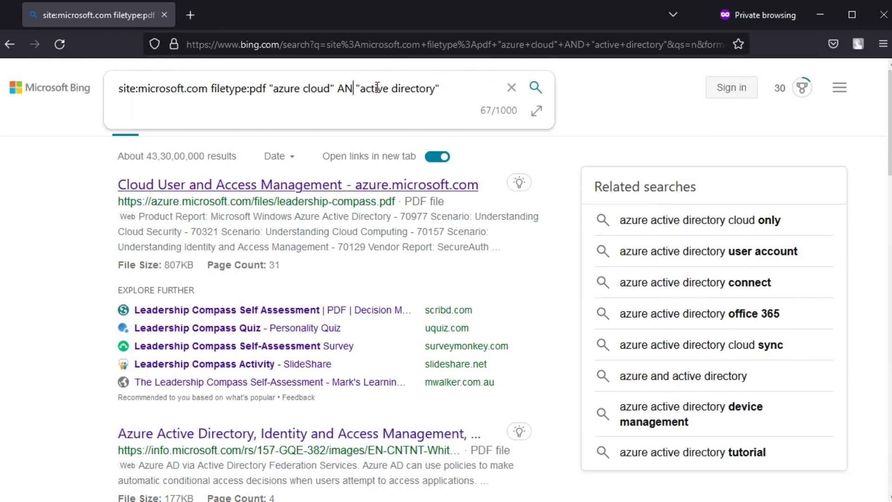
key(BackSpace)
key(BackSpace)
text(OR)
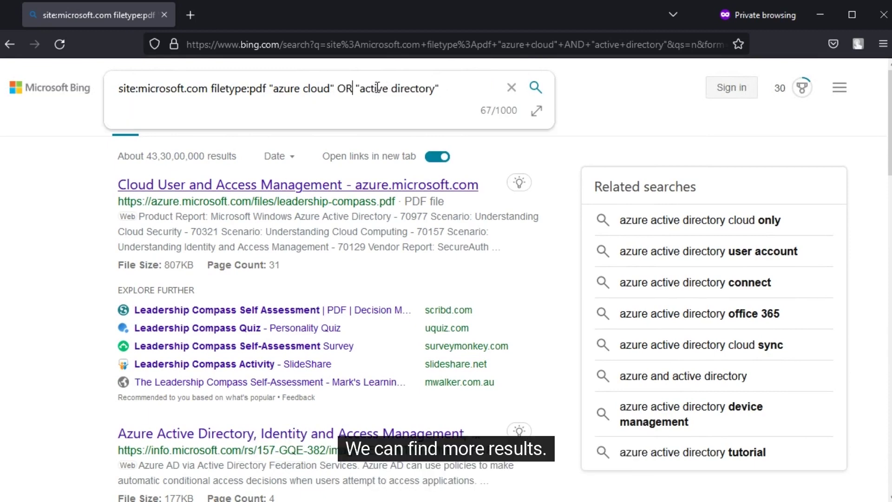
key(Return)
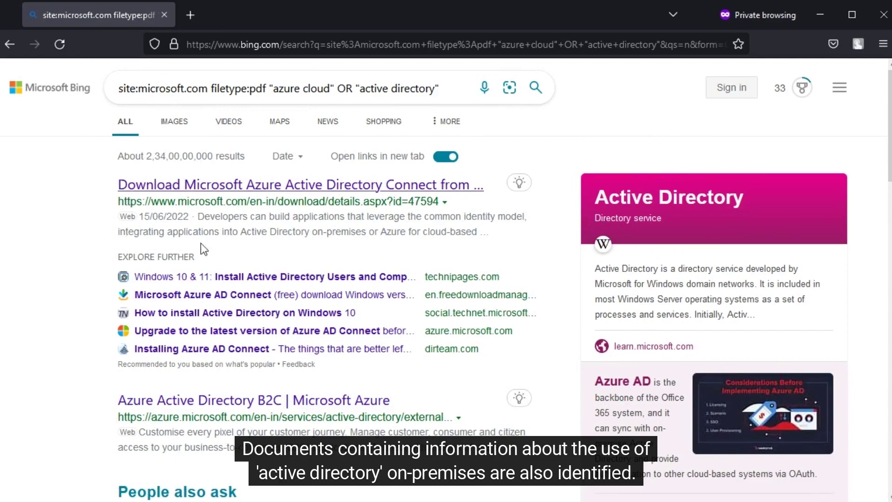
scroll(322, 246, down, 6)
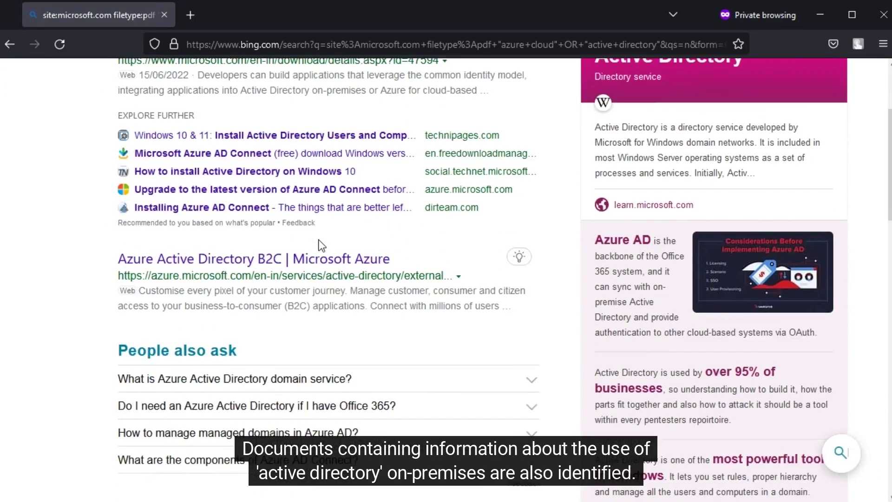
scroll(320, 245, down, 2)
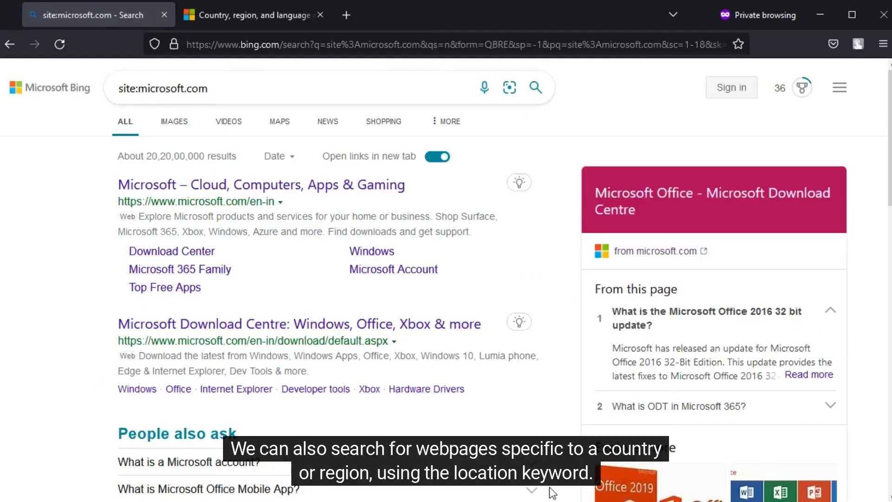
Start a location: filter on the query and find Canada's code 'ca' on the codes page.
click(324, 88)
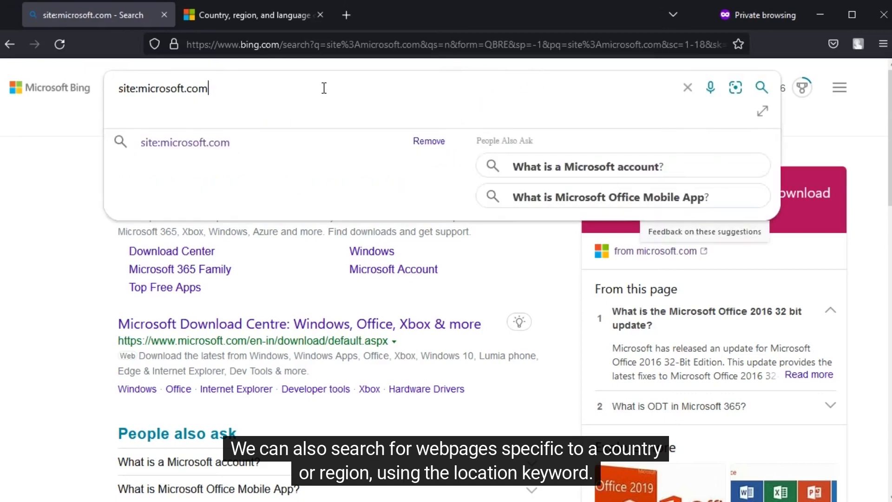
text(location:)
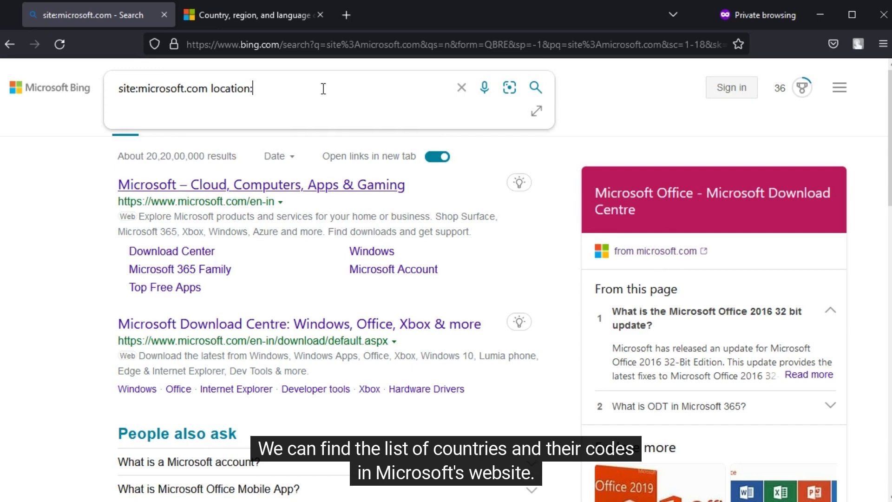
click(268, 16)
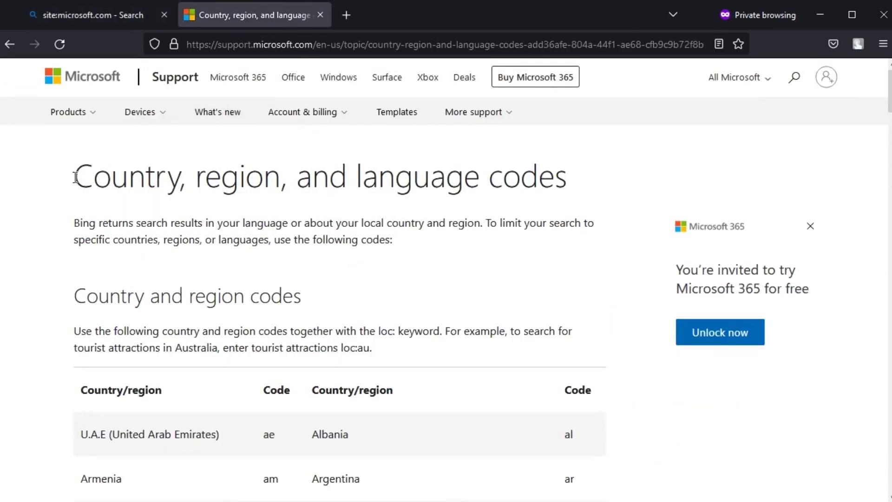
scroll(535, 266, down, 5)
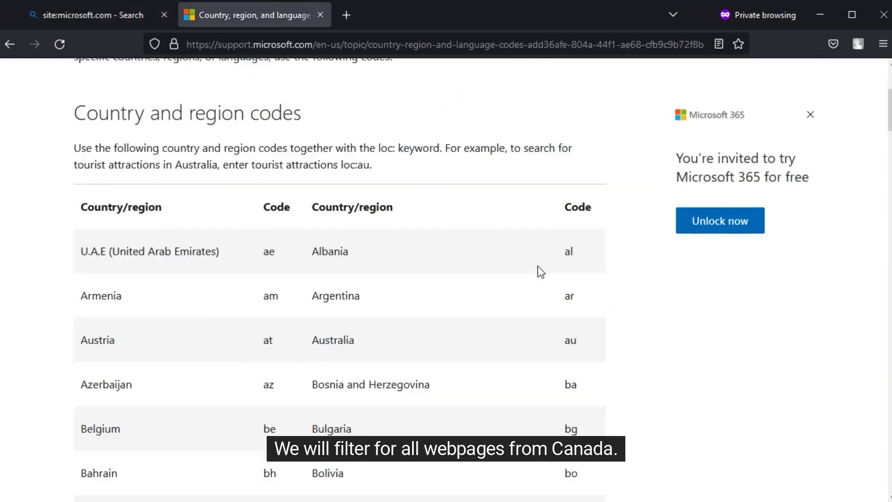
scroll(542, 270, down, 2)
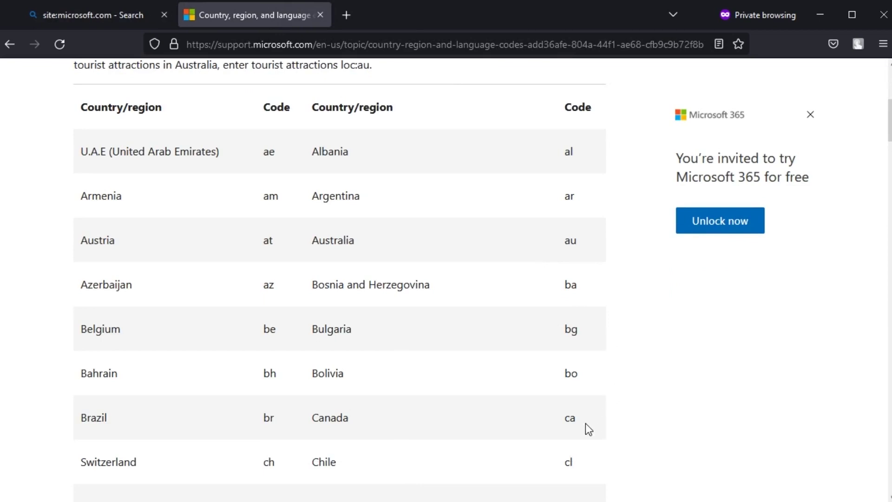
Complete the filter as location:ca and run the Canada-only microsoft.com search.
click(116, 16)
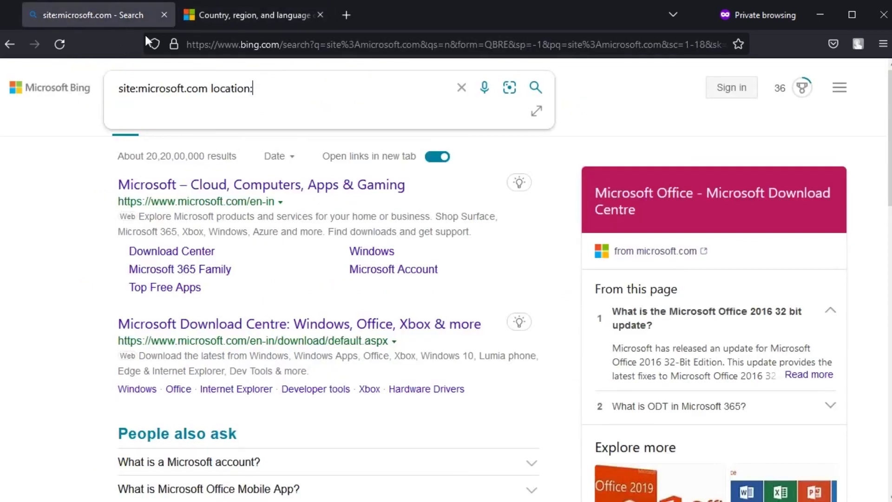
text(ca)
key(Return)
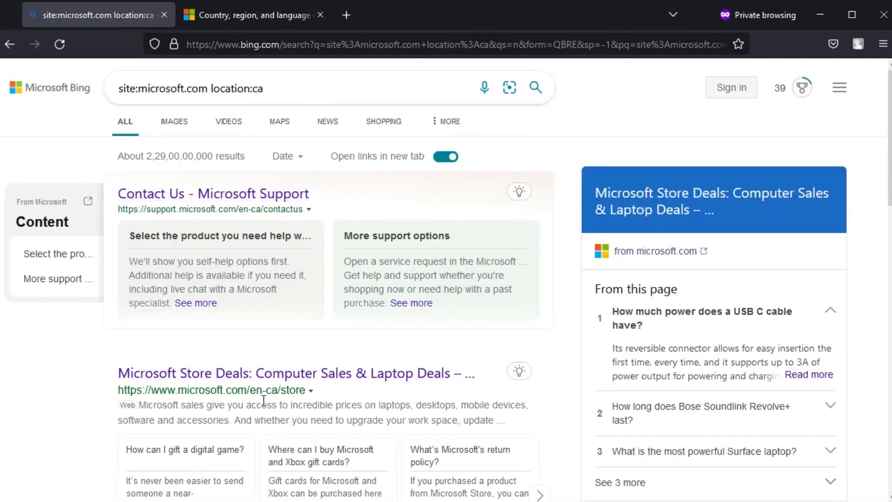
scroll(263, 409, down, 3)
scroll(263, 408, down, 1)
scroll(333, 327, up, 5)
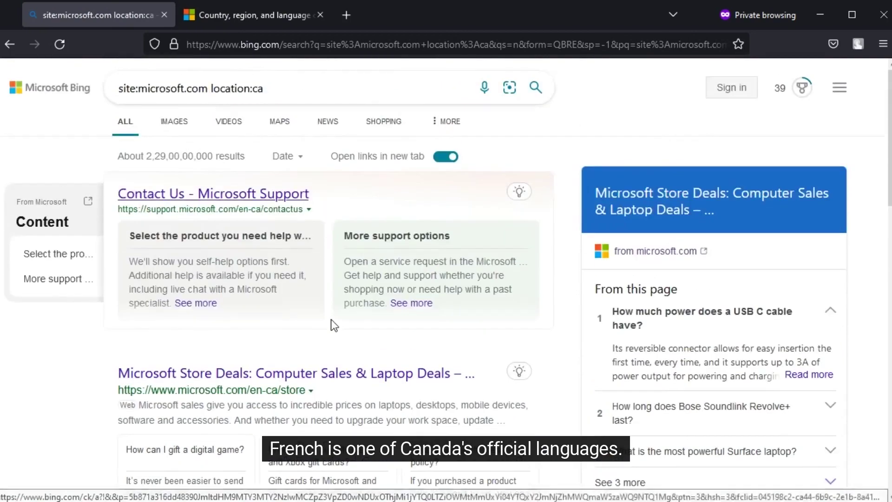
Append language:fr to restrict the results to French pages.
click(294, 88)
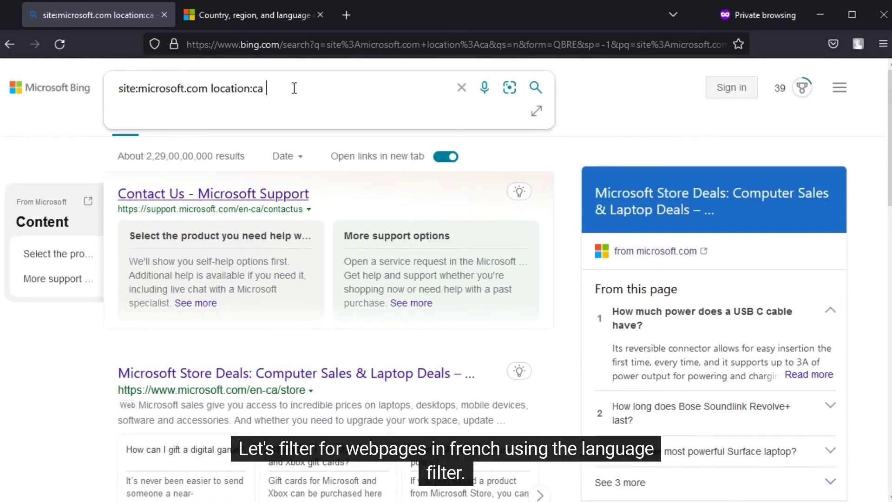
text(language:)
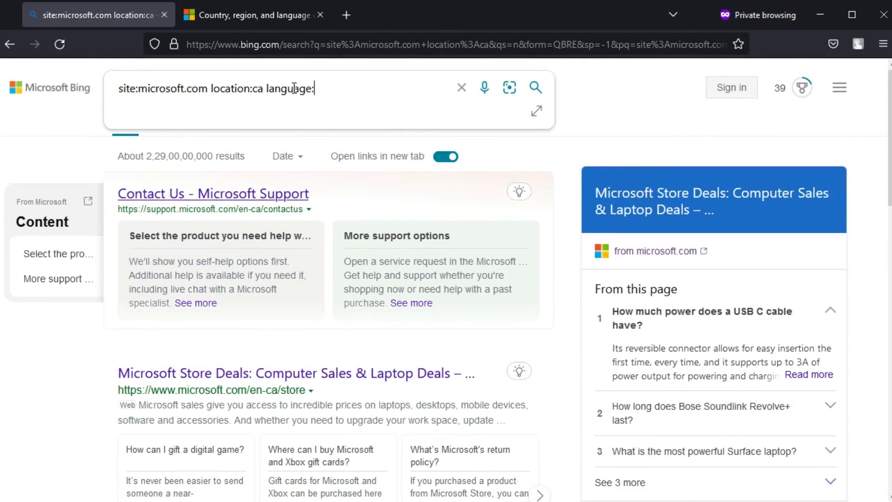
text(fr)
key(Return)
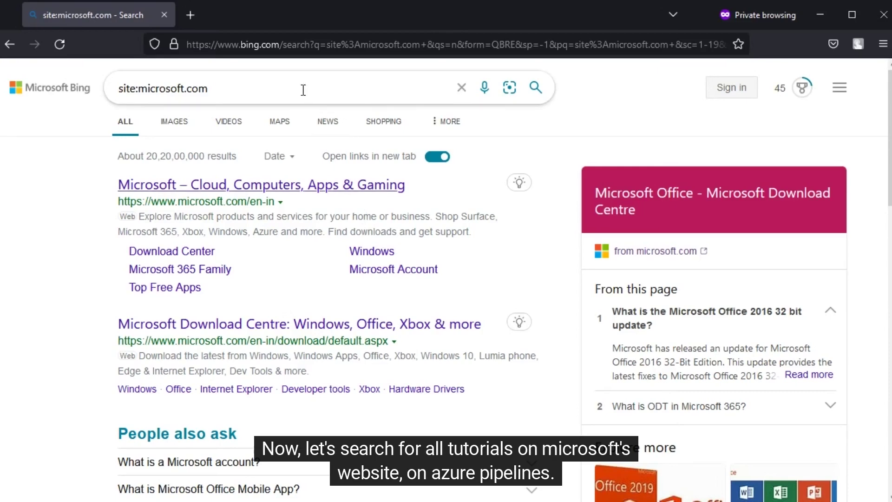
Add tutorials "azure pipelines" to the microsoft.com query and search.
click(302, 89)
text(tutorials)
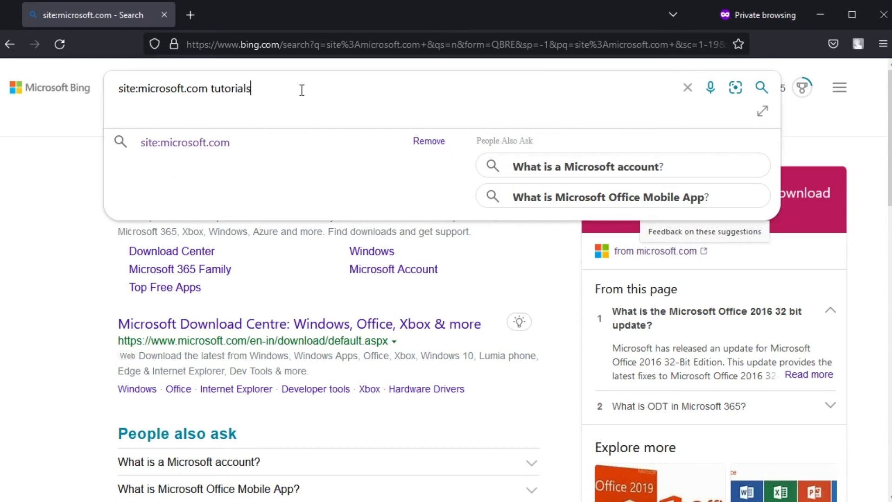
key(Return)
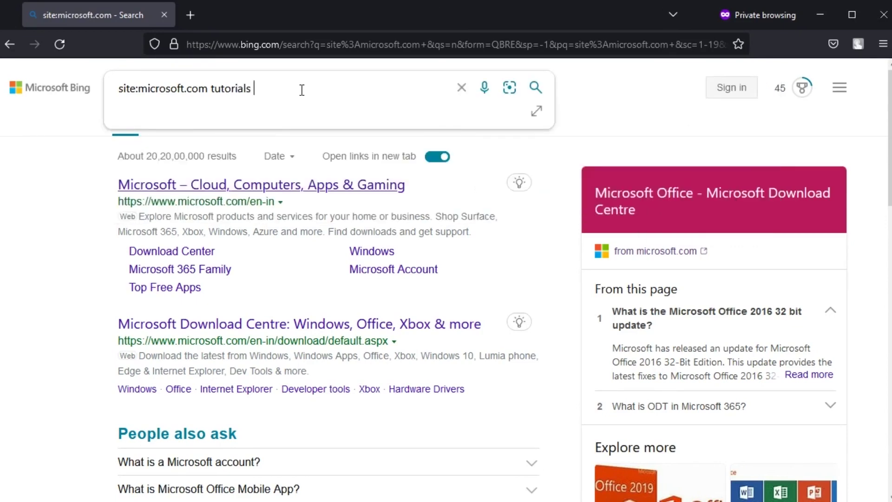
text("azure pipelines)
key(Return)
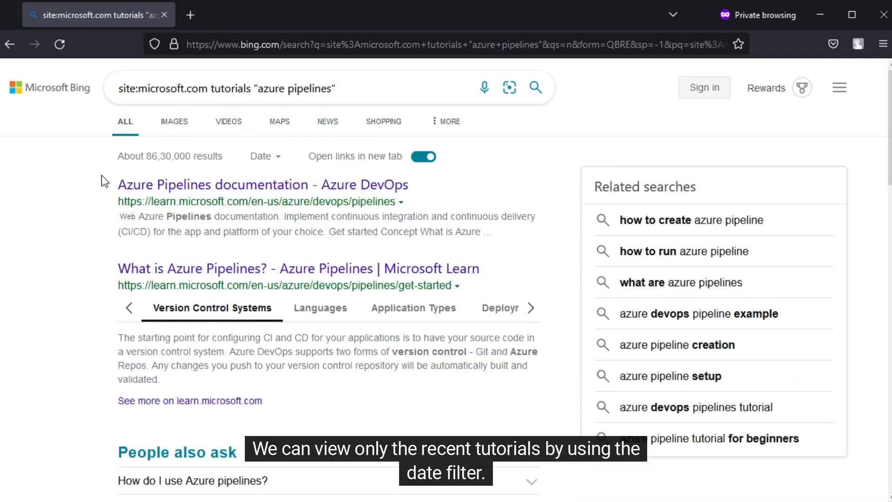
Filter the results to the Past week using the Date dropdown.
click(276, 158)
click(284, 235)
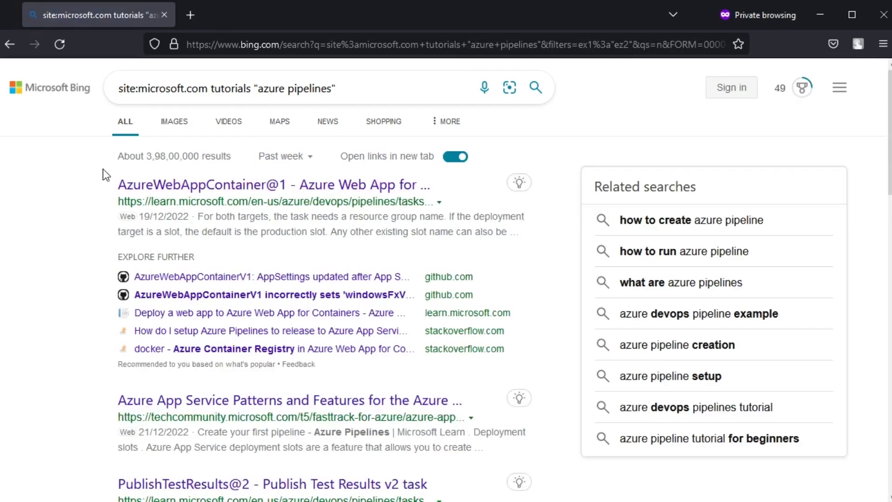
scroll(105, 432, down, 4)
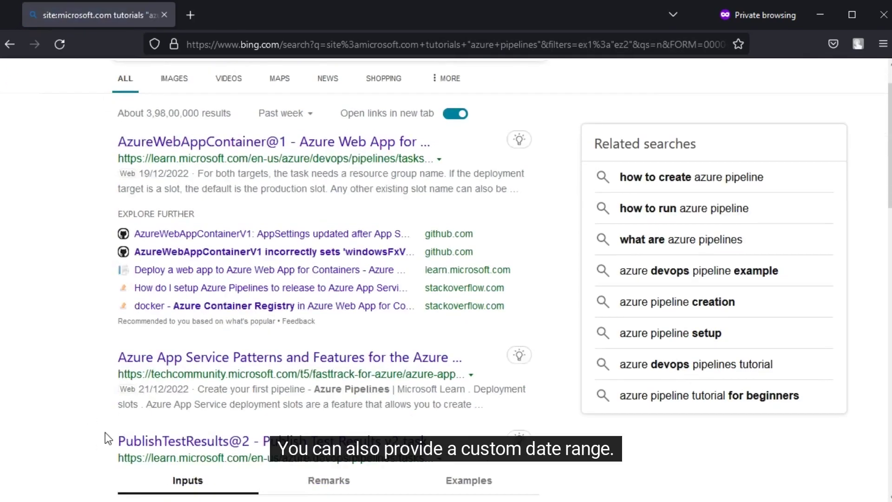
scroll(108, 437, down, 1)
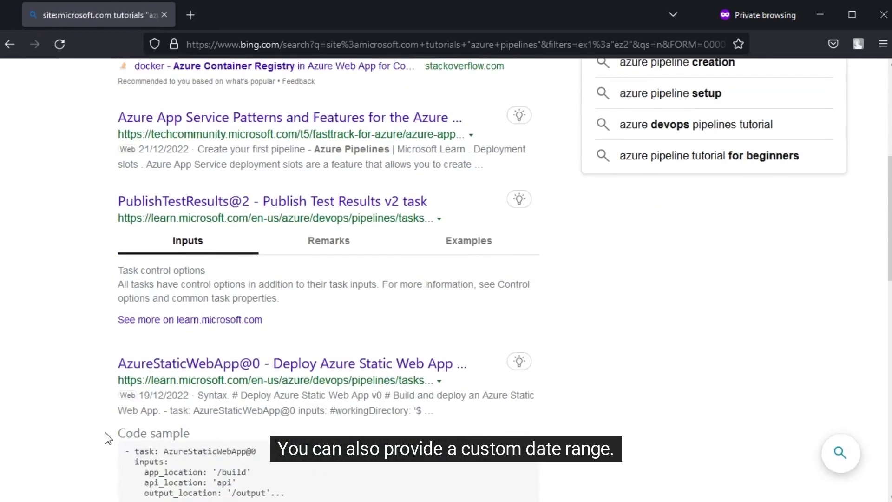
scroll(105, 402, up, 6)
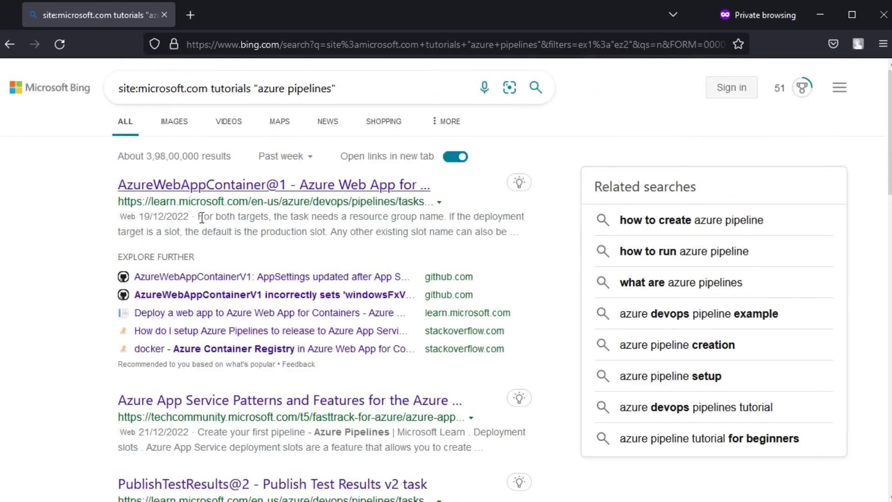
click(289, 157)
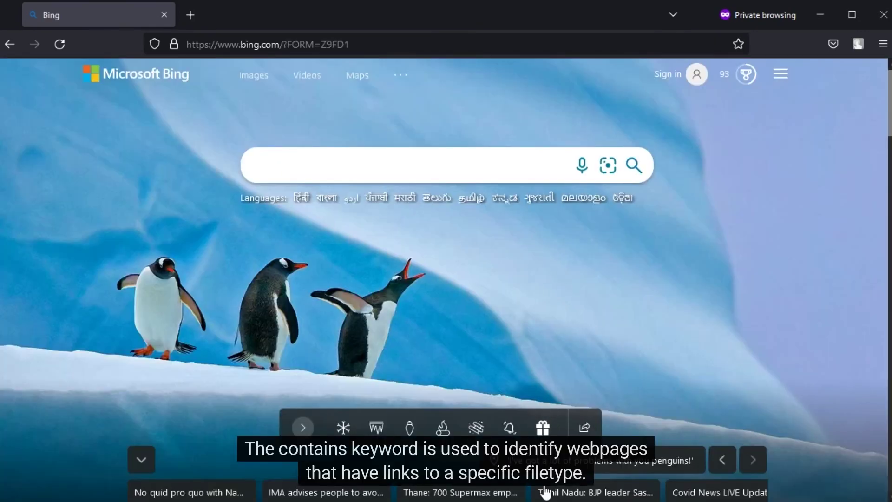
Search Bing for "agent tesla" contains:zip and open the top Agent Tesla result.
text(contains)
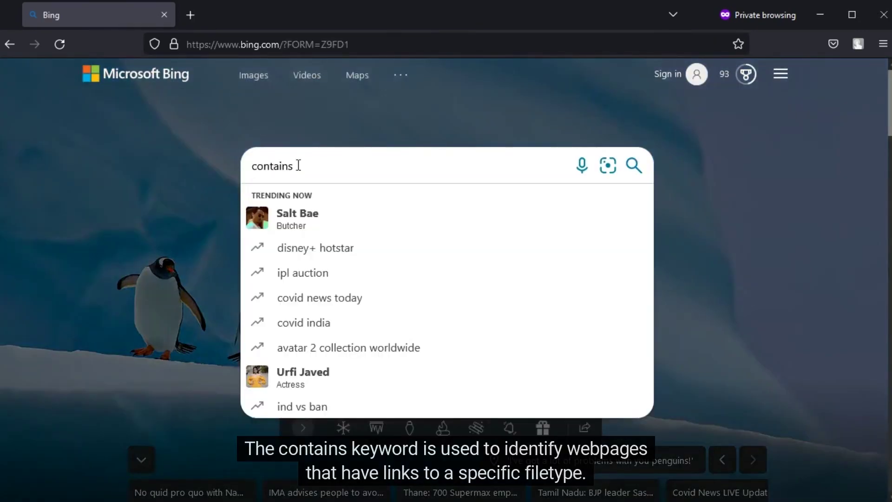
text(:)
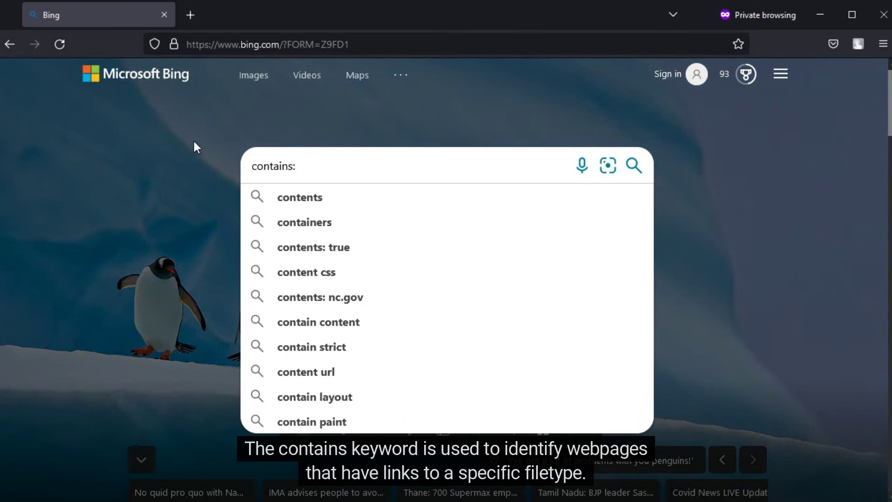
key(Left)
key(Left)
key(Left)
key(Left)
key(Left)
key(Left)
key(Left)
key(Left)
key(Left)
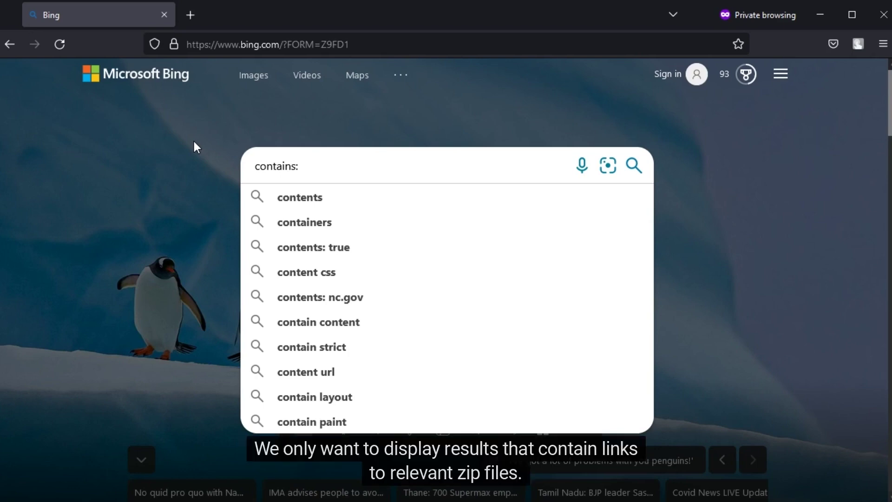
text("")
key(Left)
text(agent te)
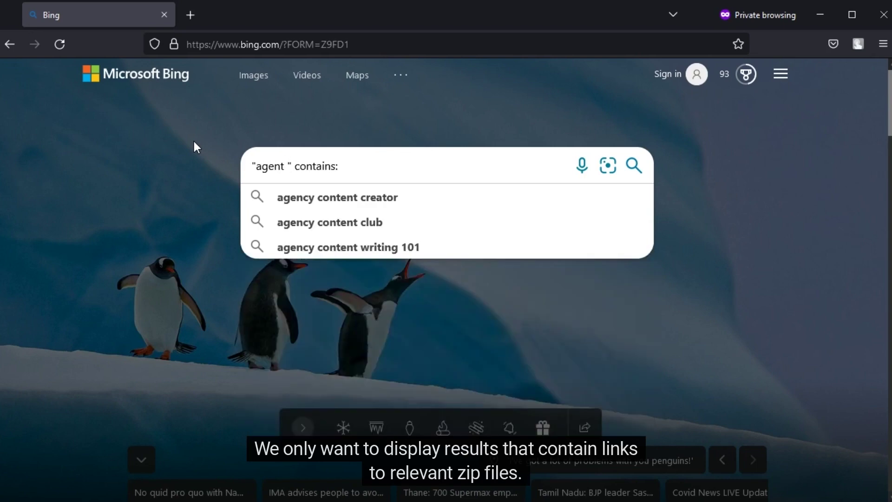
text(sla)
key(Right)
key(Right)
key(Right)
key(Right)
key(Right)
key(Right)
key(Right)
key(Right)
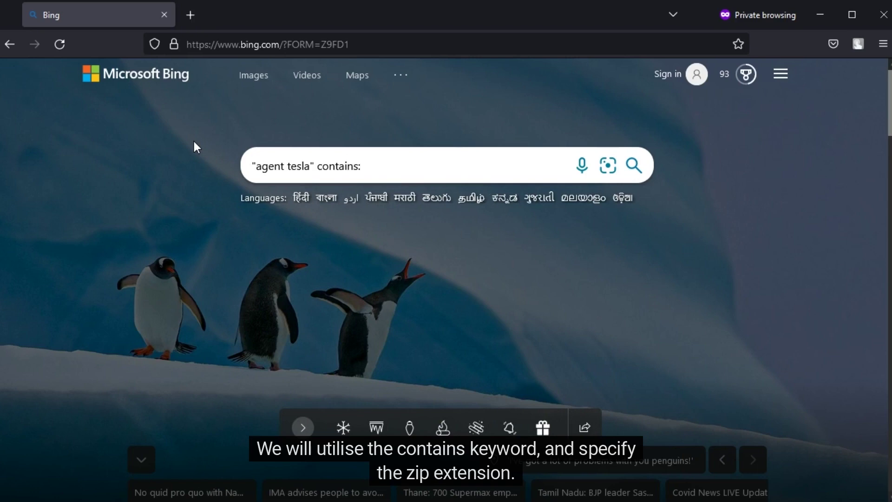
text(zip)
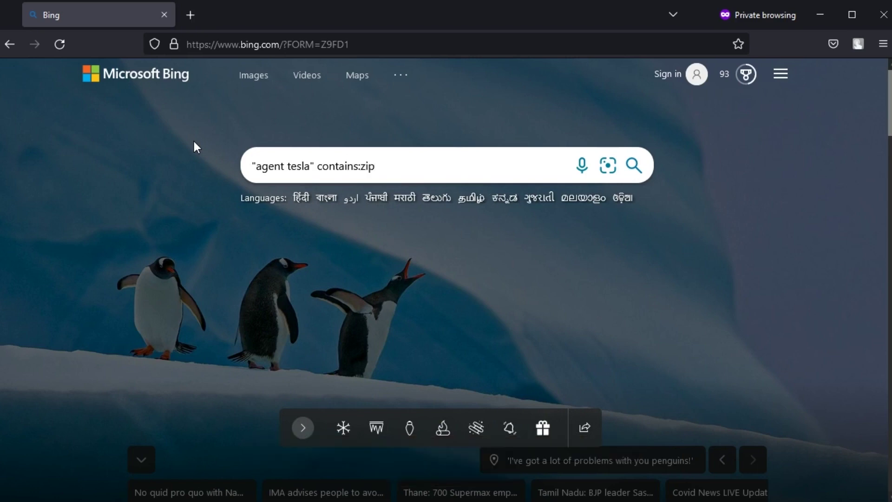
key(Return)
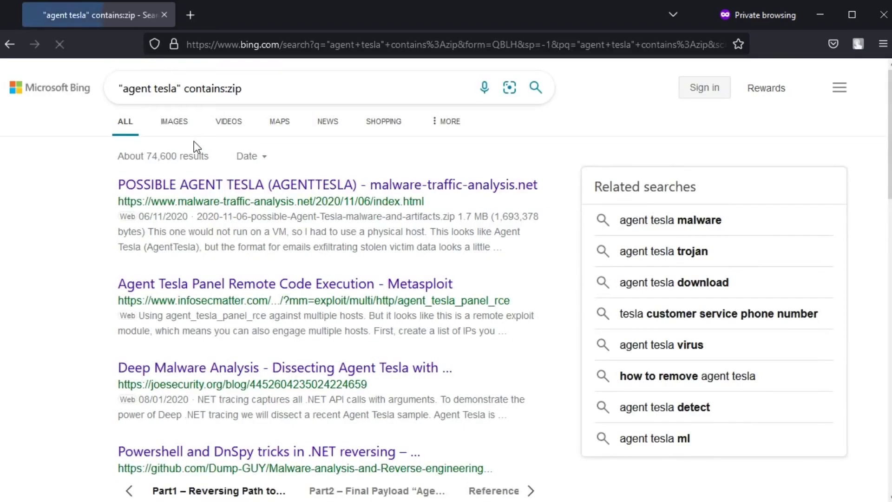
click(213, 185)
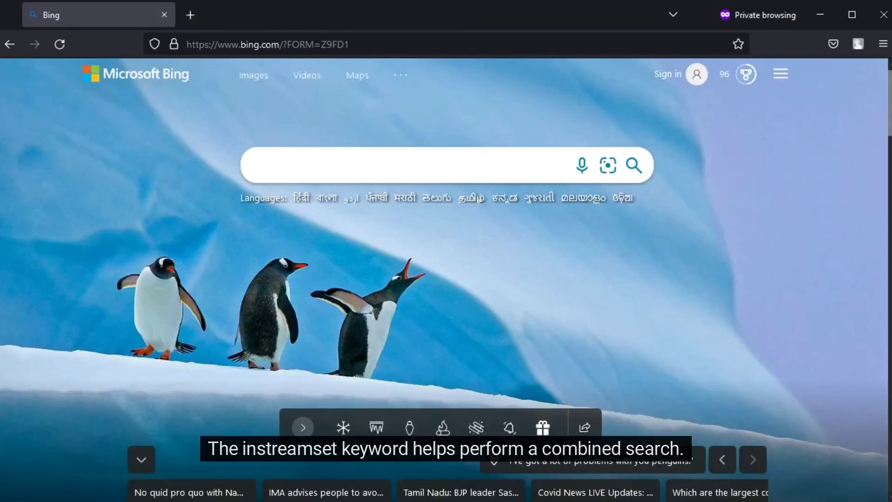
Run an instreamset:(title url):mirai search and scroll through the Mirai malware results.
click(276, 159)
text(i)
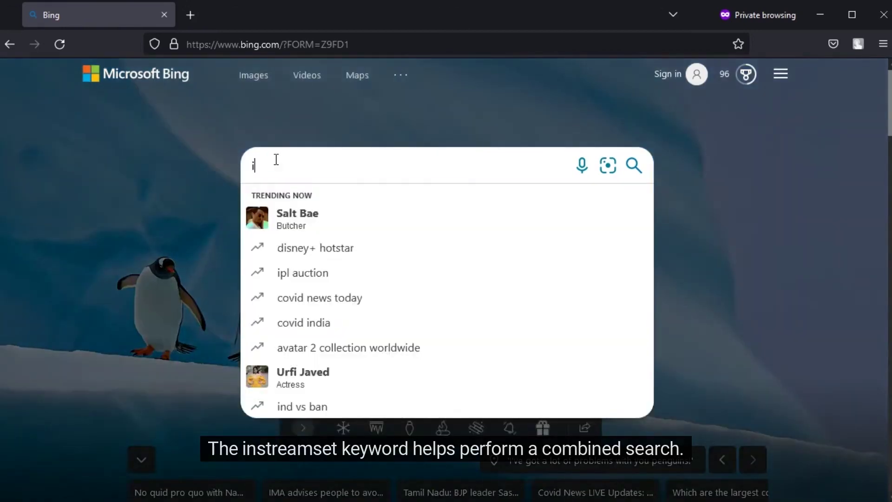
text(nstreamset:)
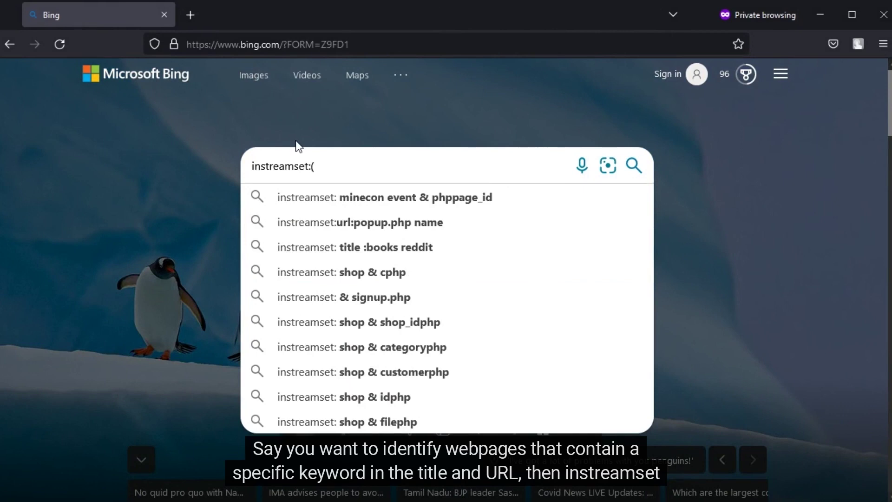
text((title ur)
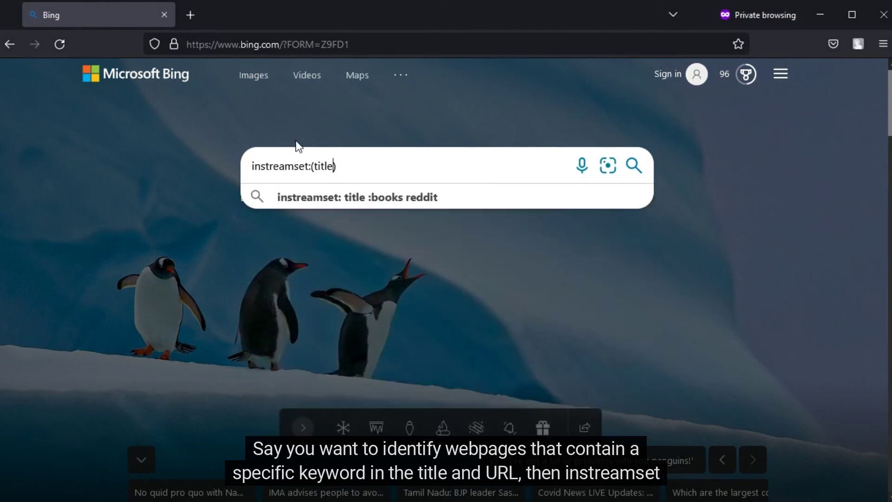
text(l))
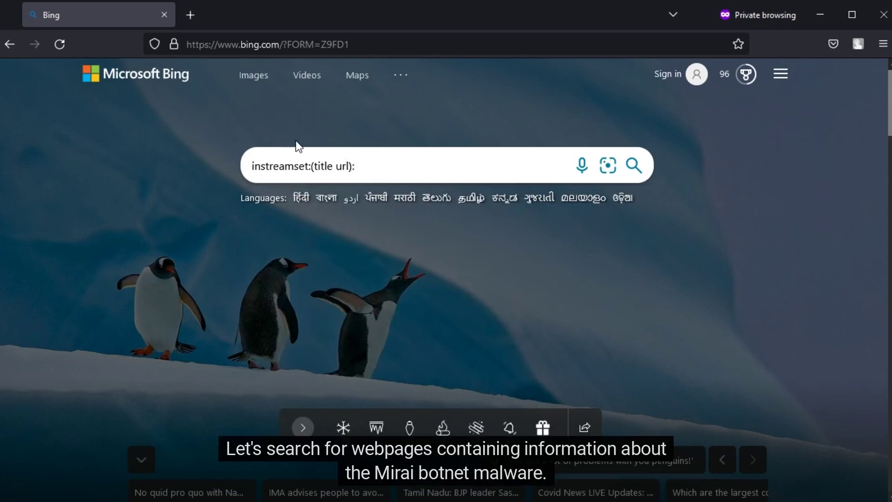
text(:mirai)
key(Return)
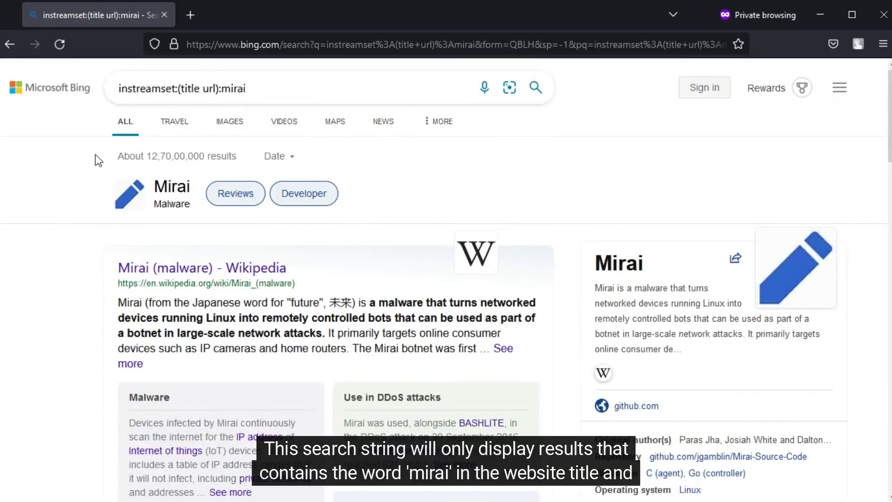
scroll(105, 176, down, 2)
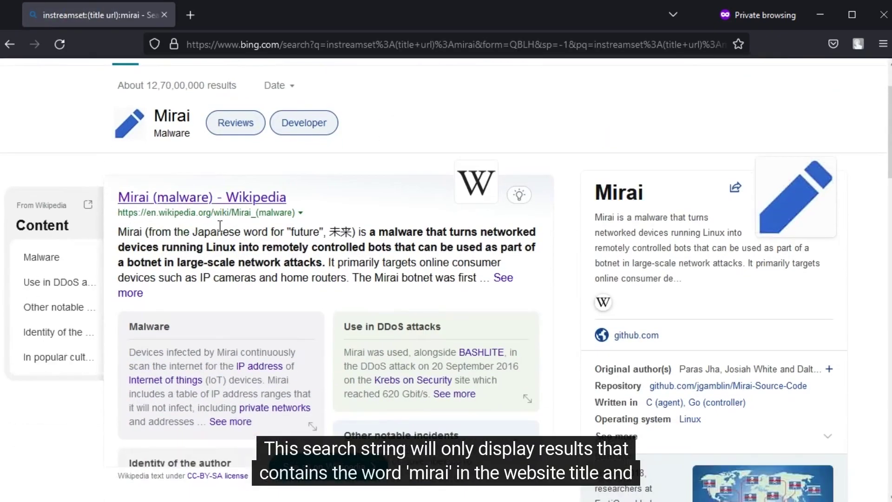
scroll(220, 226, down, 3)
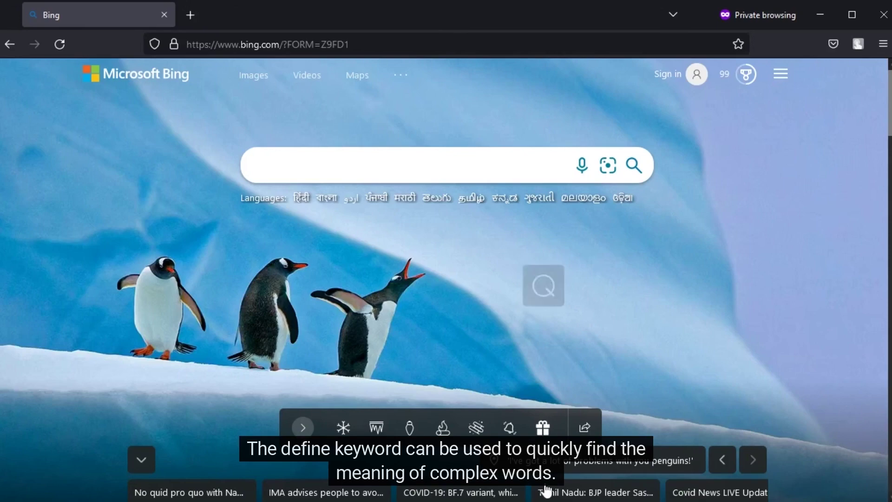
Search define:obfuscation and scroll down past the definition through the dictionary-site results.
click(313, 170)
text(define:)
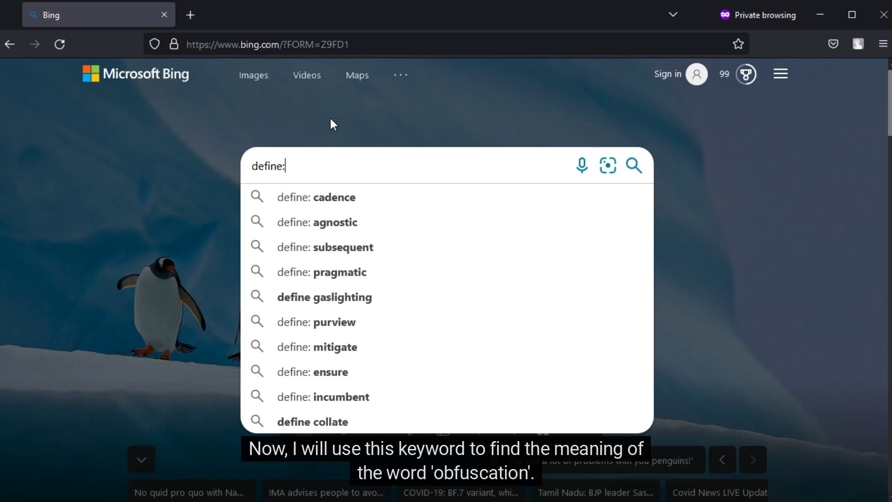
text(obfuscation)
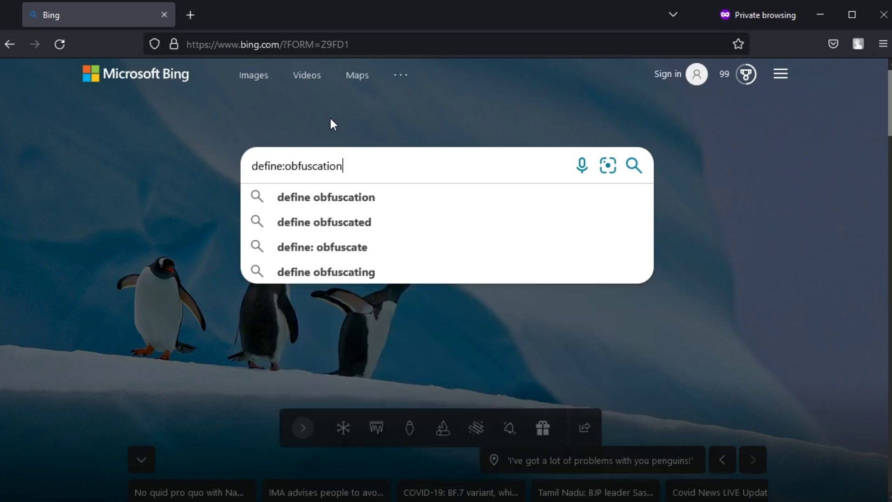
key(Return)
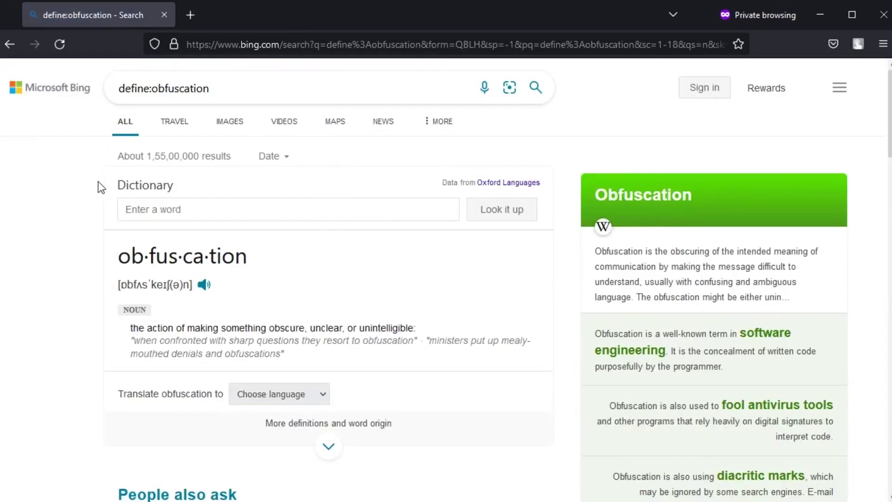
scroll(101, 193, down, 4)
scroll(101, 194, down, 6)
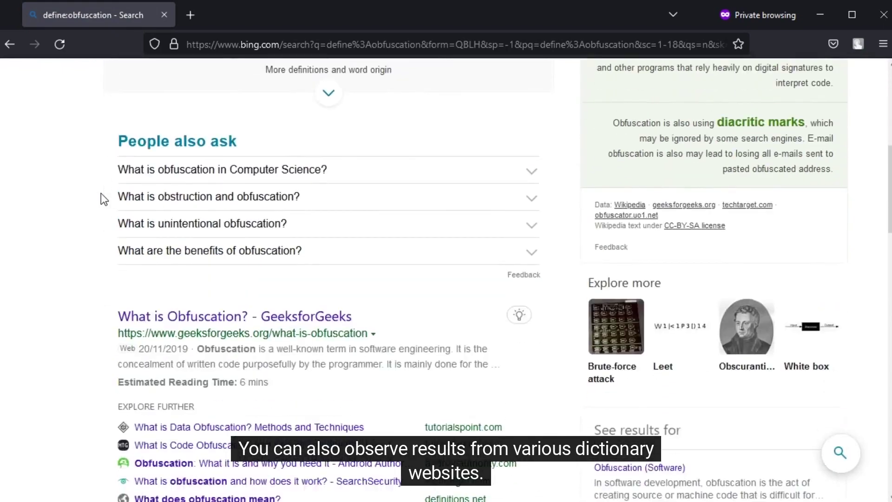
scroll(94, 234, down, 1)
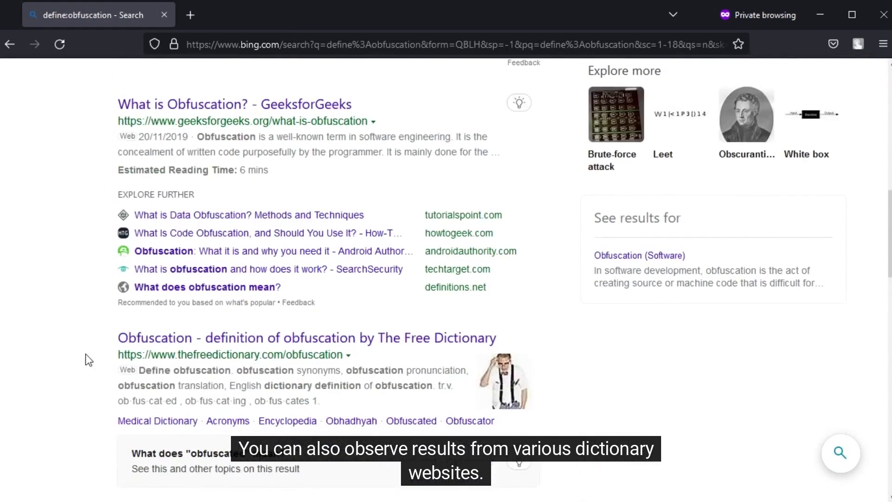
scroll(99, 351, down, 3)
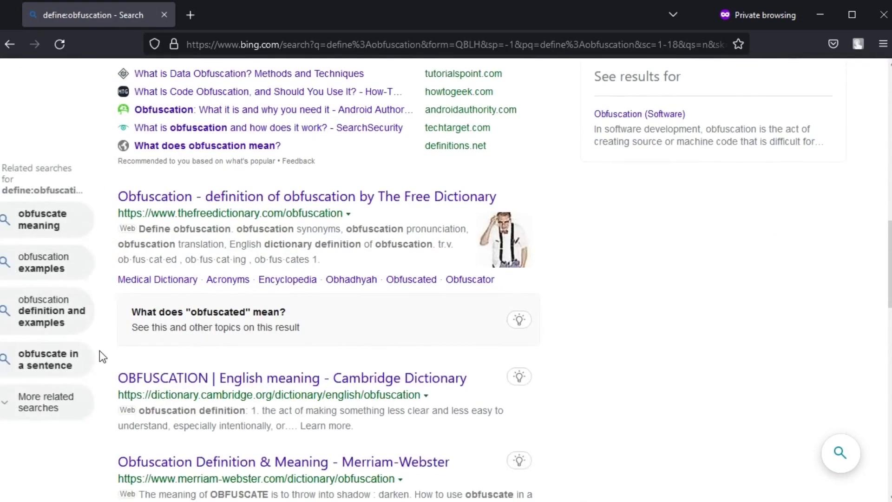
scroll(121, 390, down, 5)
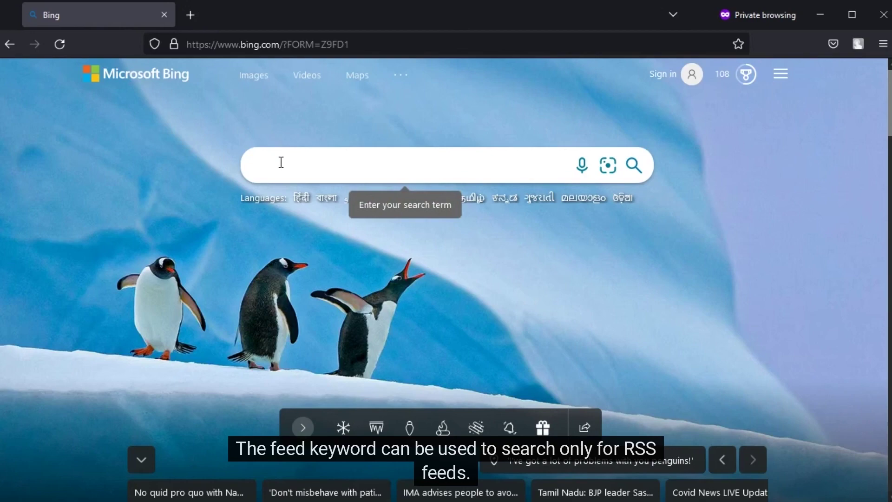
Search feed:"cloud security" to list about 8,92,000 RSS feed results.
click(281, 163)
text(feed:)
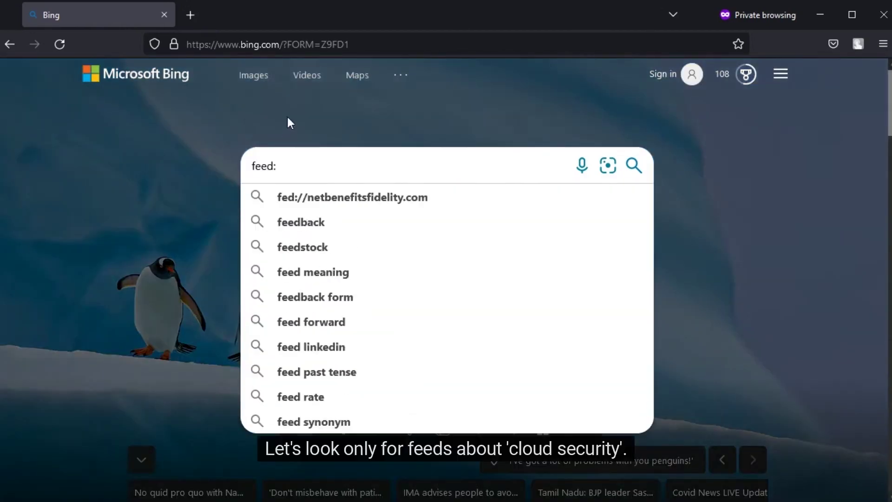
text("c")
key(Left)
text(c)
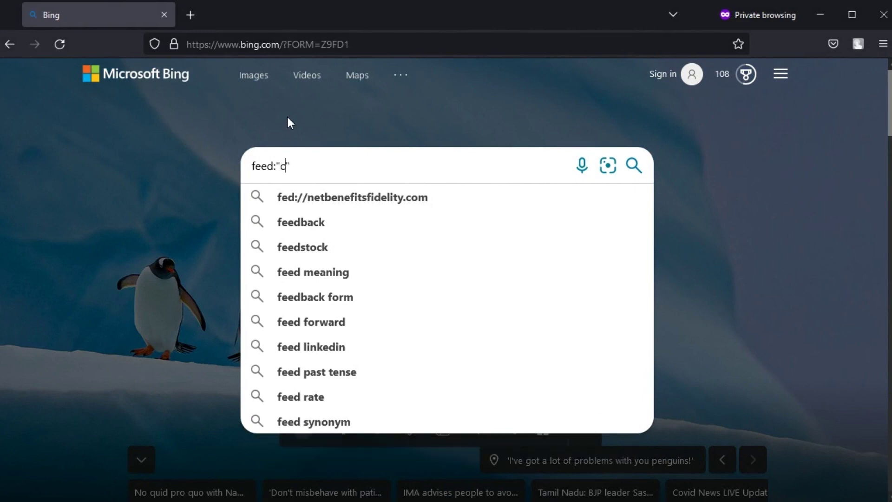
text(loud security)
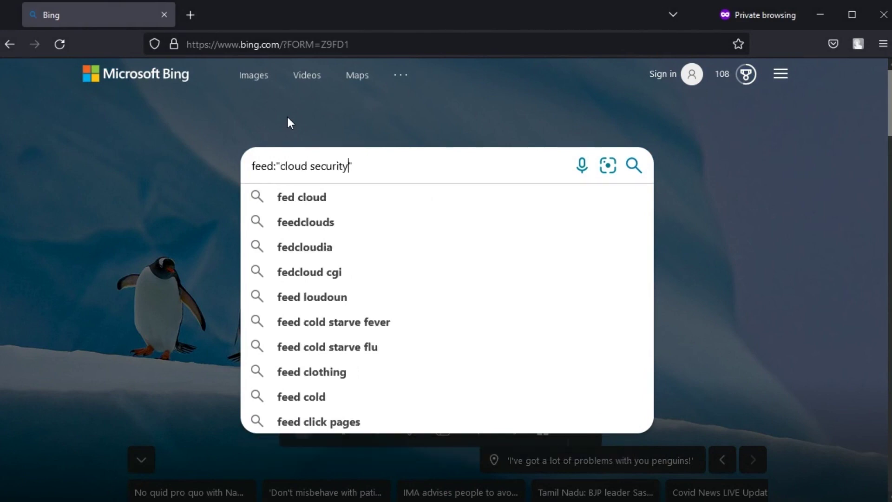
key(Return)
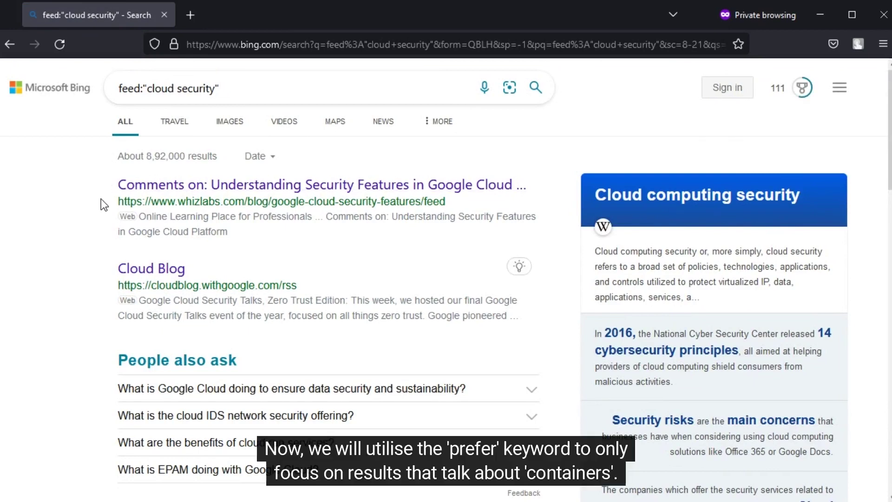
click(246, 89)
Append prefer:containers to the feed query, narrowing results to about 3,420.
text(prefer)
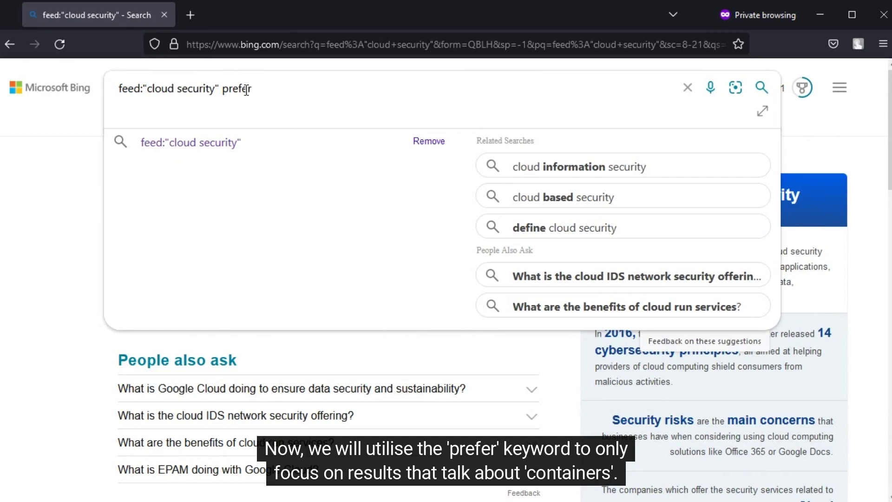
text(:cont)
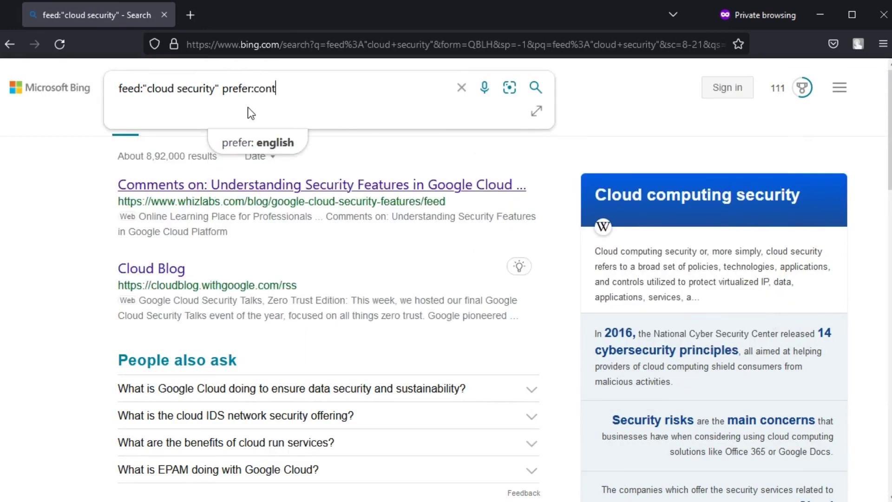
text(ainers)
key(Return)
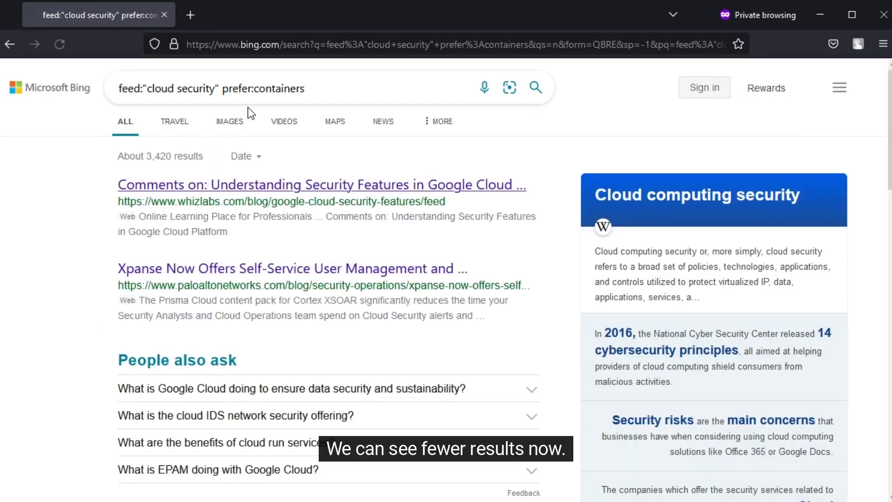